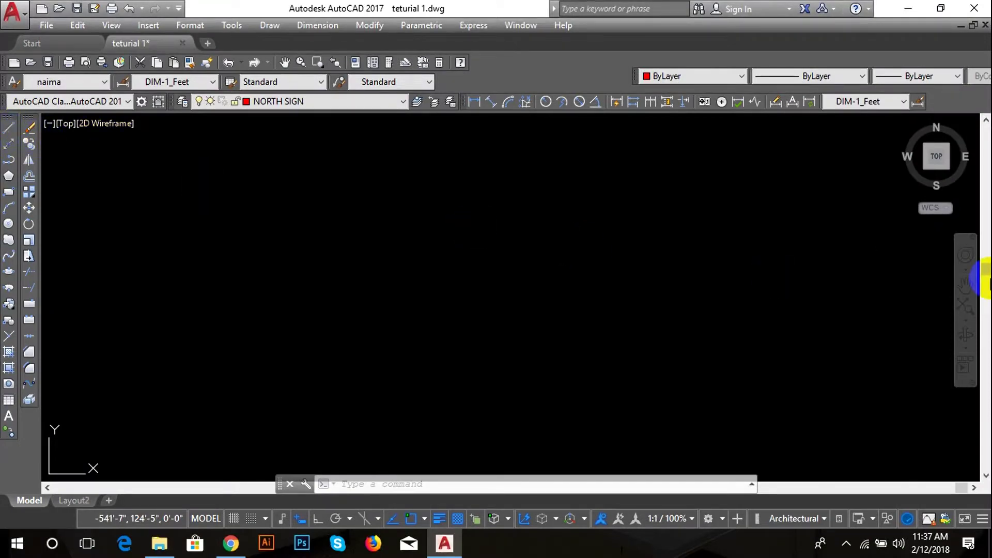
# - Draw a horizontal line 4' long with Ortho mode on as the triangle's base
pyautogui.press('Escape')
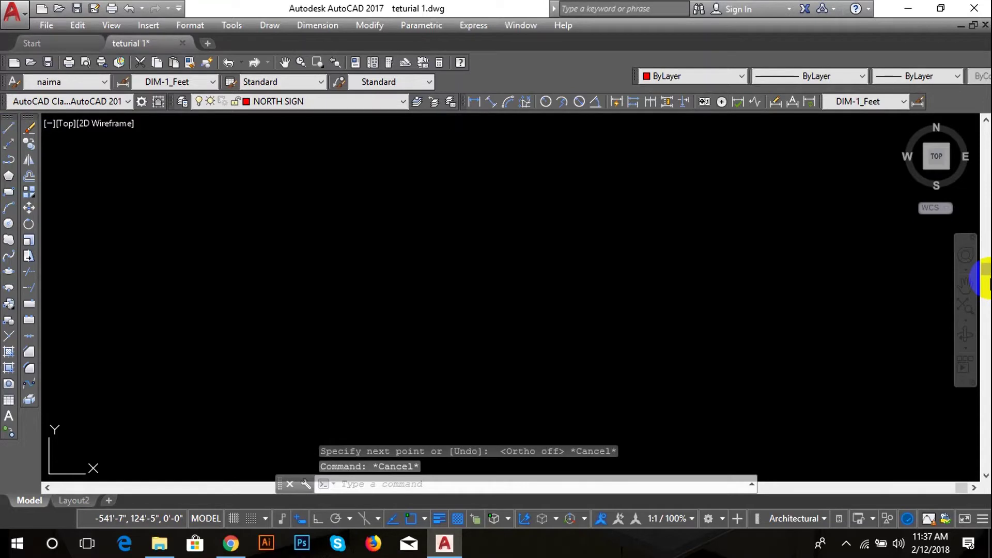
pyautogui.write('l')
pyautogui.press('Return')
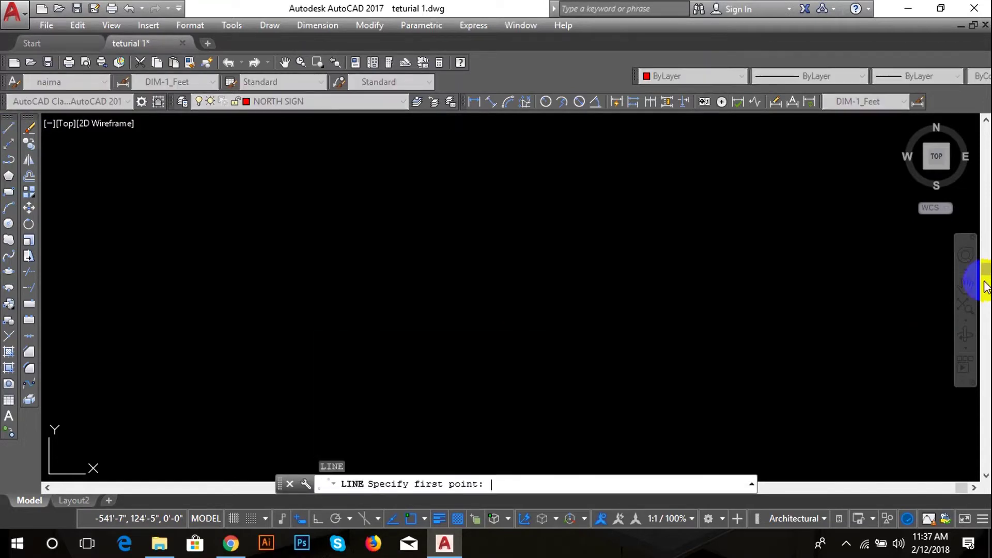
pyautogui.click(271, 311)
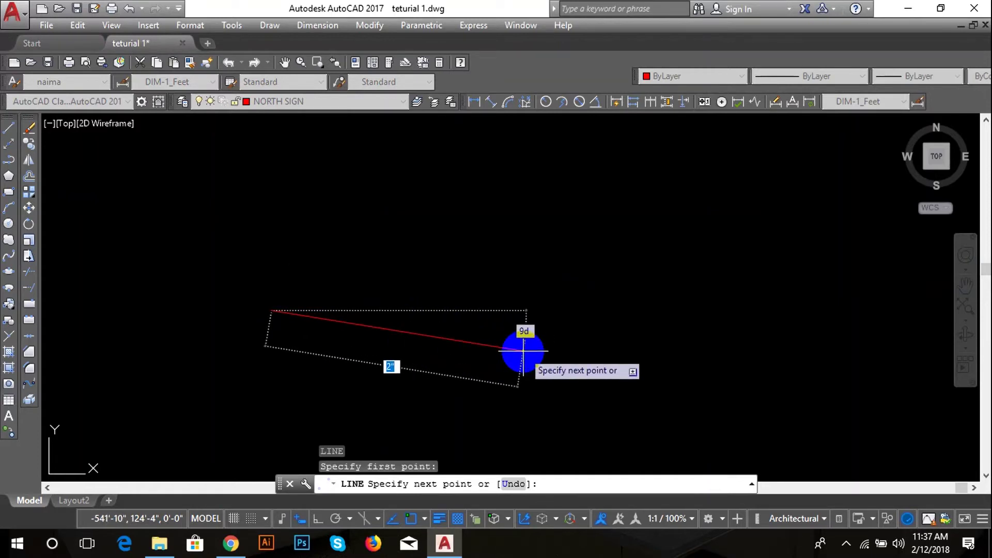
pyautogui.press('F8')
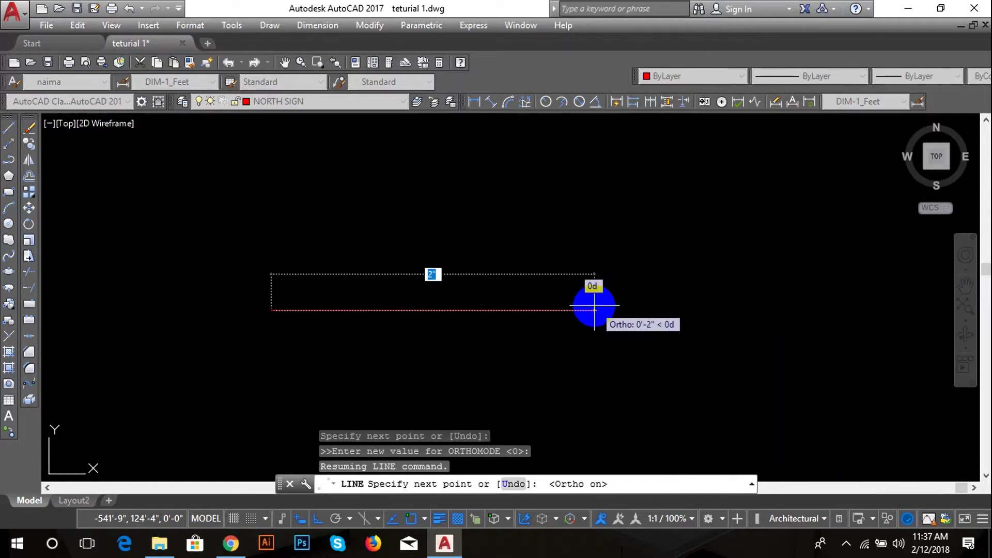
pyautogui.write('4')
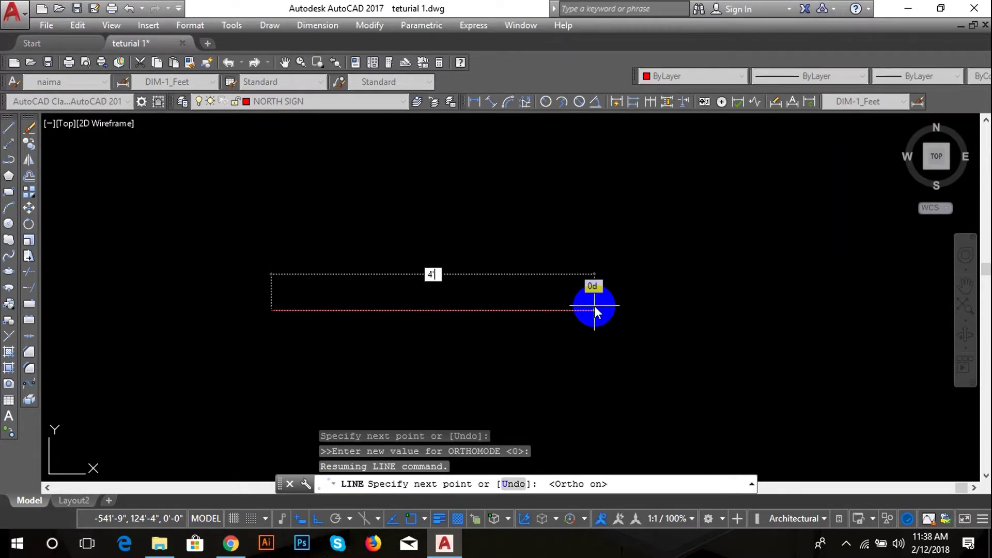
pyautogui.press('Return')
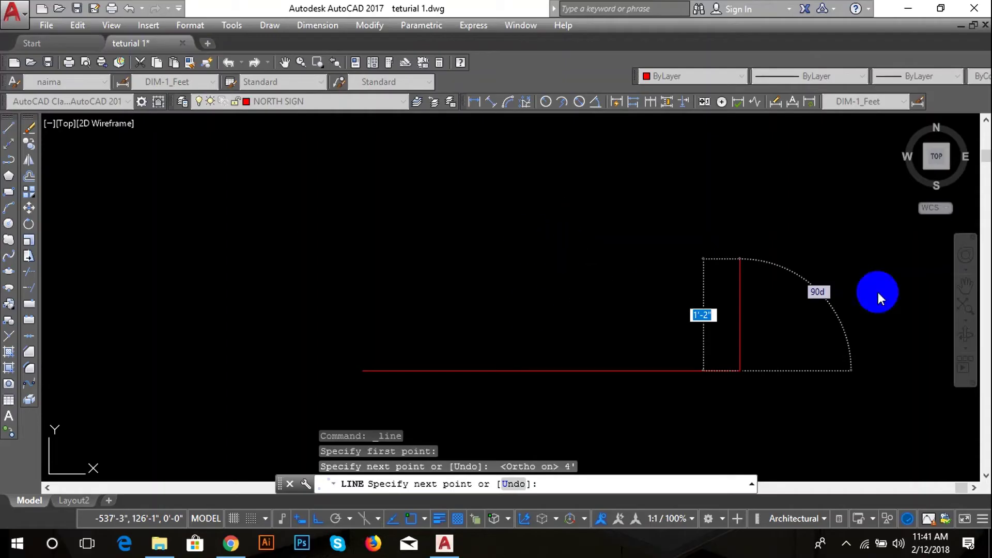
# - Add a second side 4' long at 120 degrees from the base's end and close the outline into a triangle
pyautogui.scroll(-2, 458, 327)
pyautogui.scroll(4, 559, 288)
pyautogui.moveTo(631, 290); pyautogui.dragTo(555, 238, button='middle')
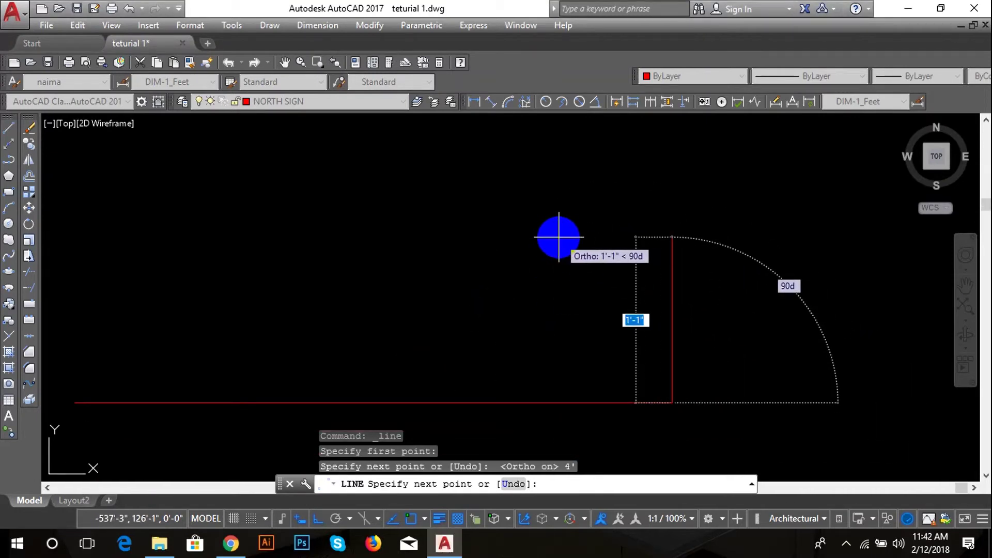
pyautogui.write('4')
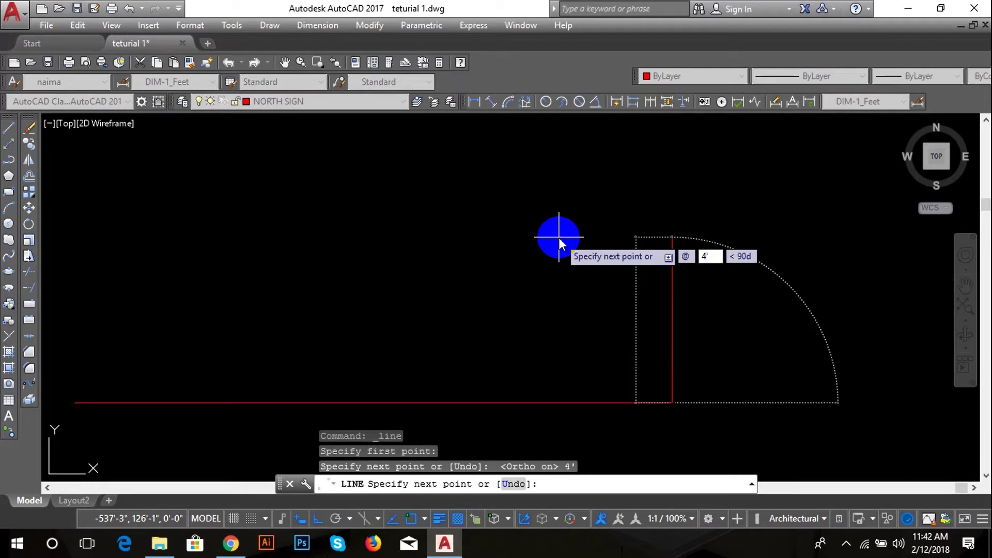
pyautogui.press('Tab')
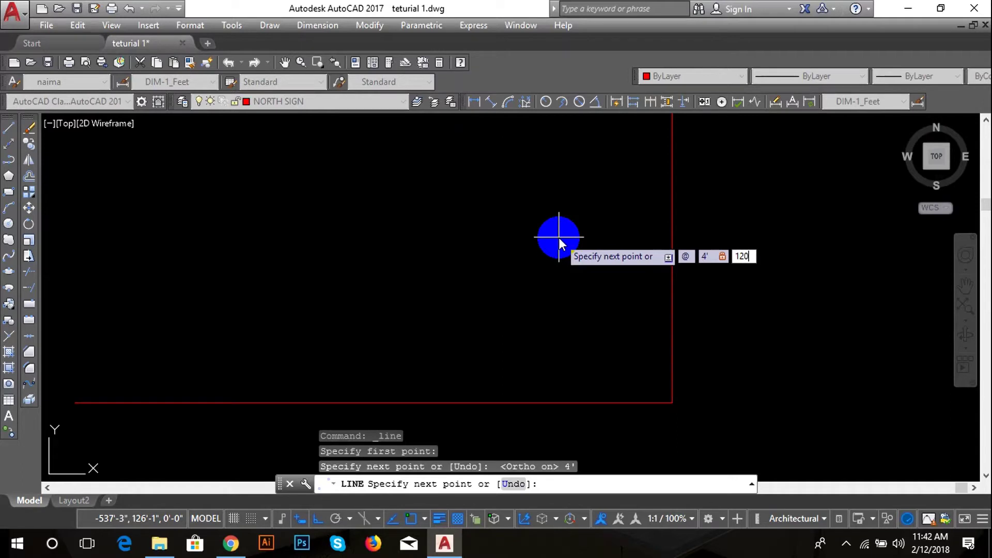
pyautogui.press('Return')
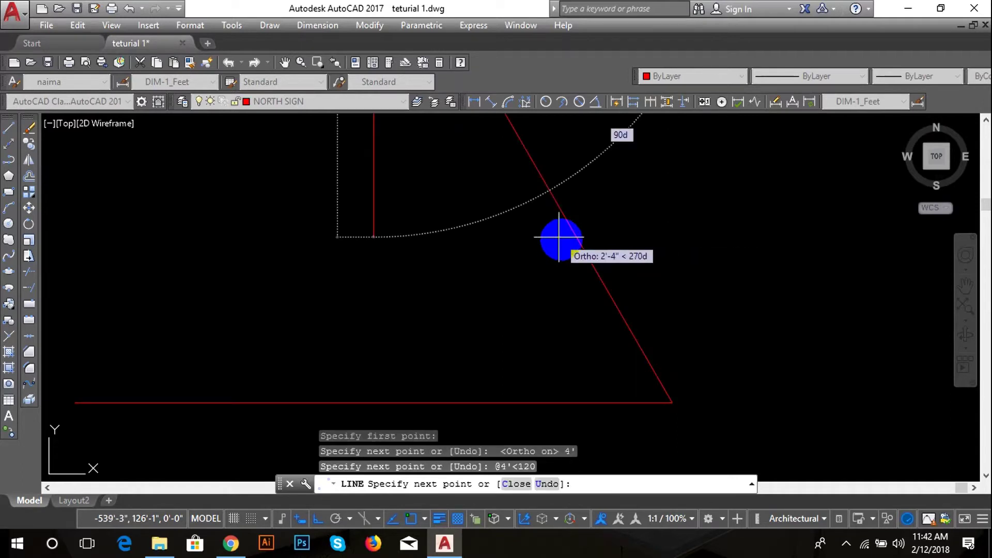
pyautogui.scroll(-4, 382, 308)
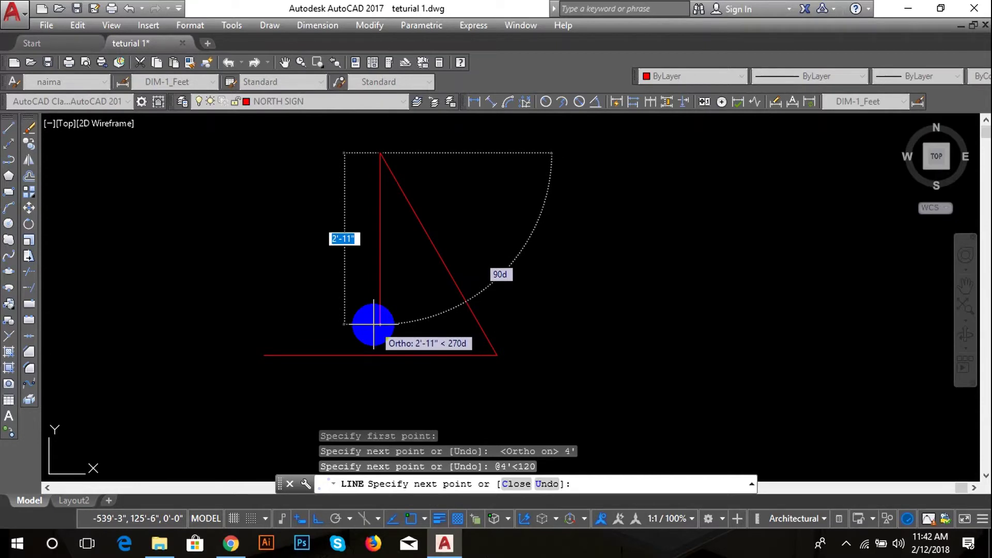
pyautogui.write('c')
pyautogui.press('Return')
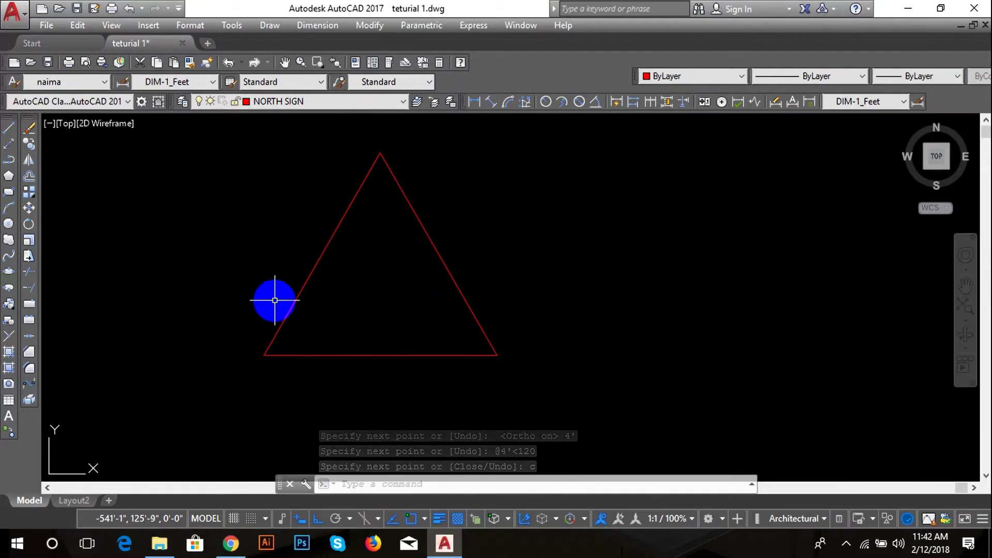
# - Add angular dimensions to both base angles of the triangle, with the dimension arcs inside it
pyautogui.click(595, 101)
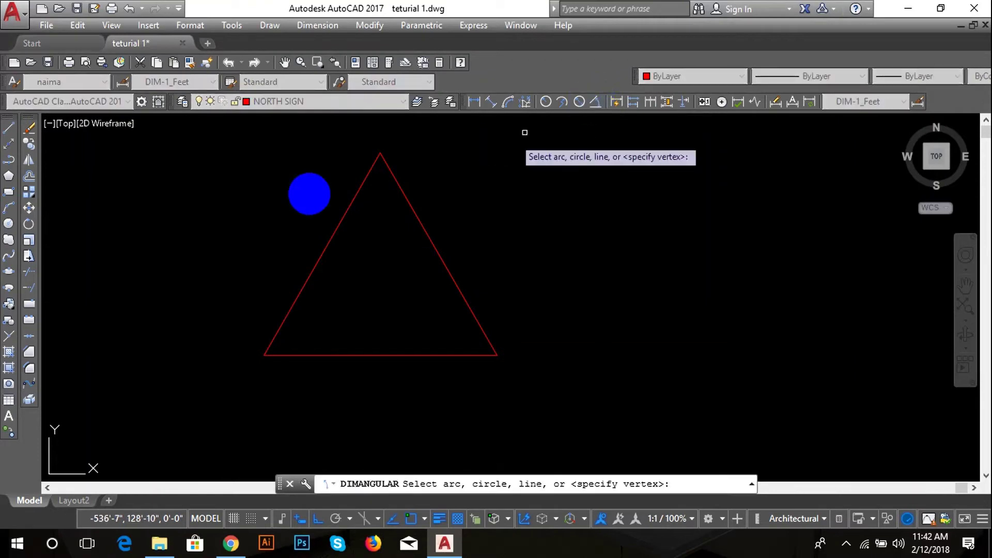
pyautogui.click(310, 279)
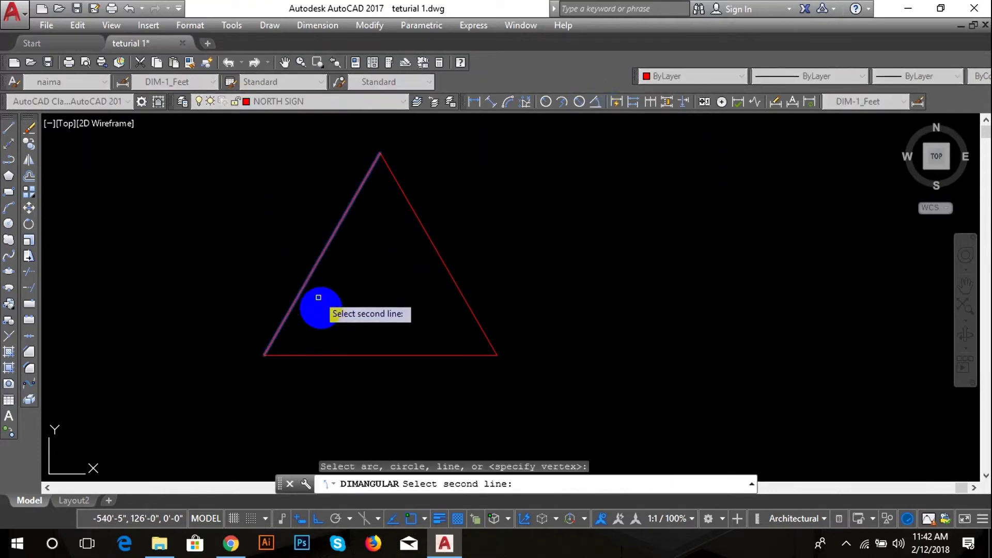
pyautogui.click(327, 354)
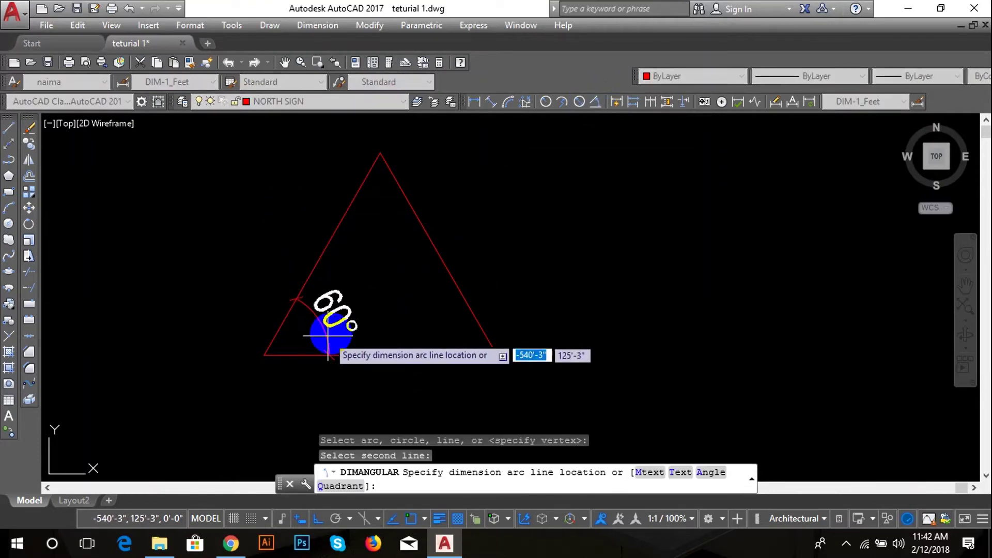
pyautogui.click(347, 329)
pyautogui.press('Return')
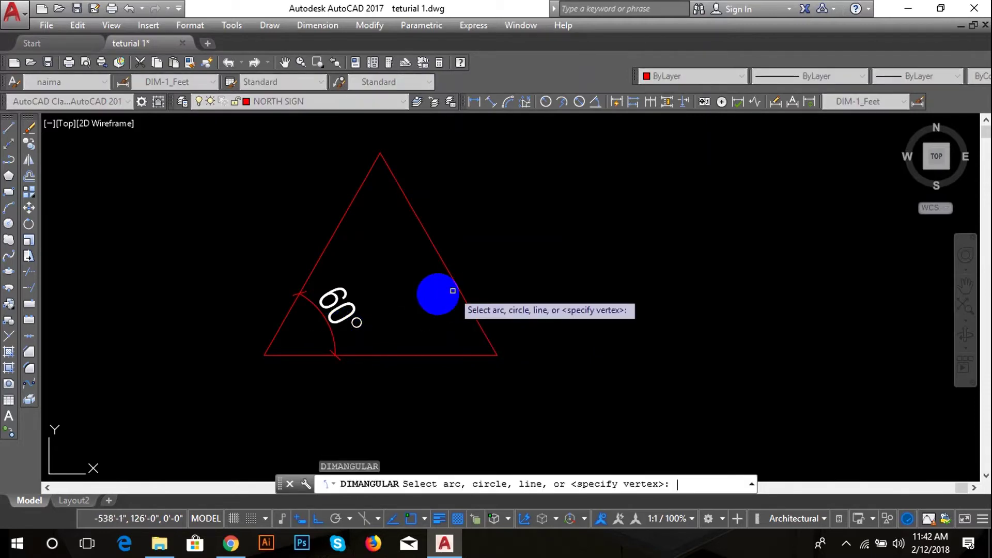
pyautogui.click(461, 293)
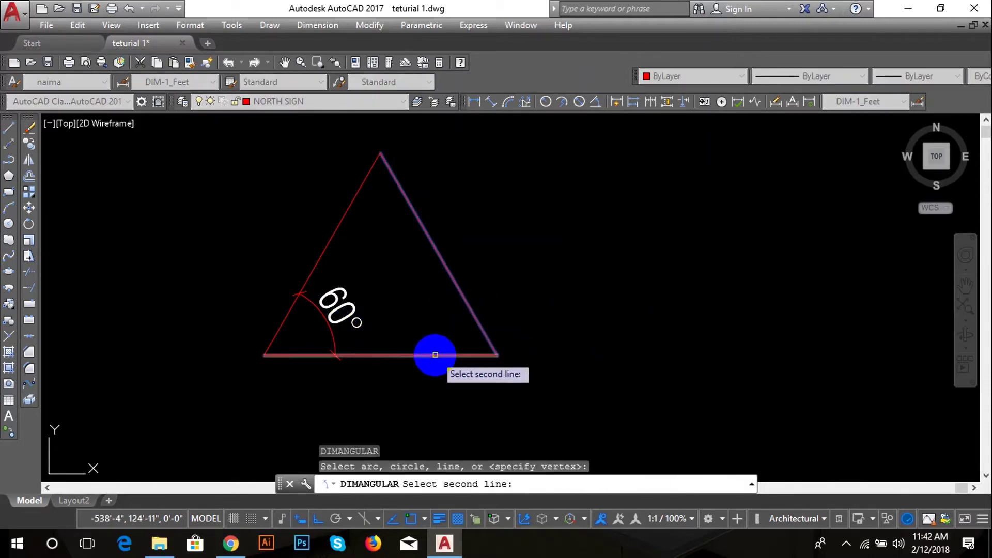
pyautogui.click(436, 354)
pyautogui.click(439, 321)
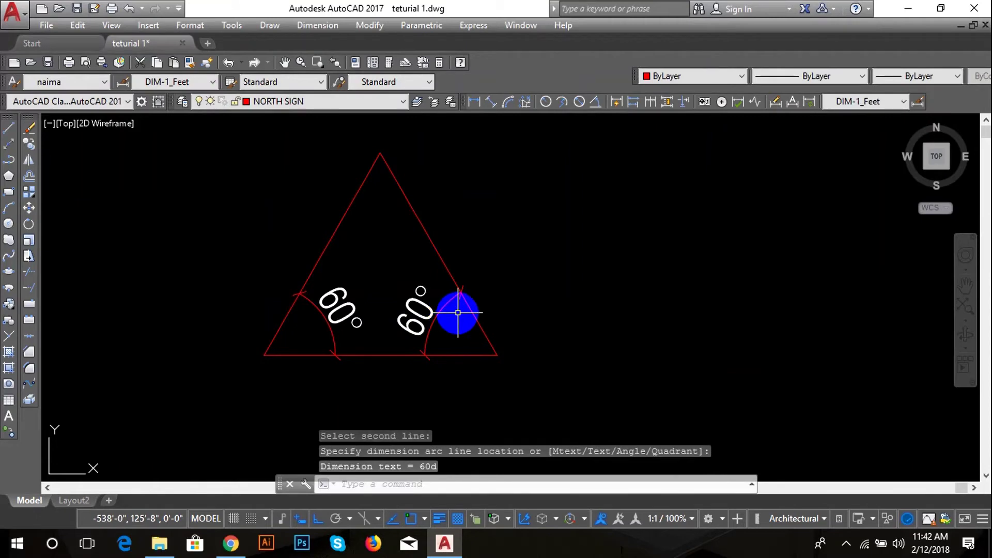
# - Add an angular dimension to the triangle's apex angle, placed inside the triangle below the apex
pyautogui.press('Return')
pyautogui.click(351, 201)
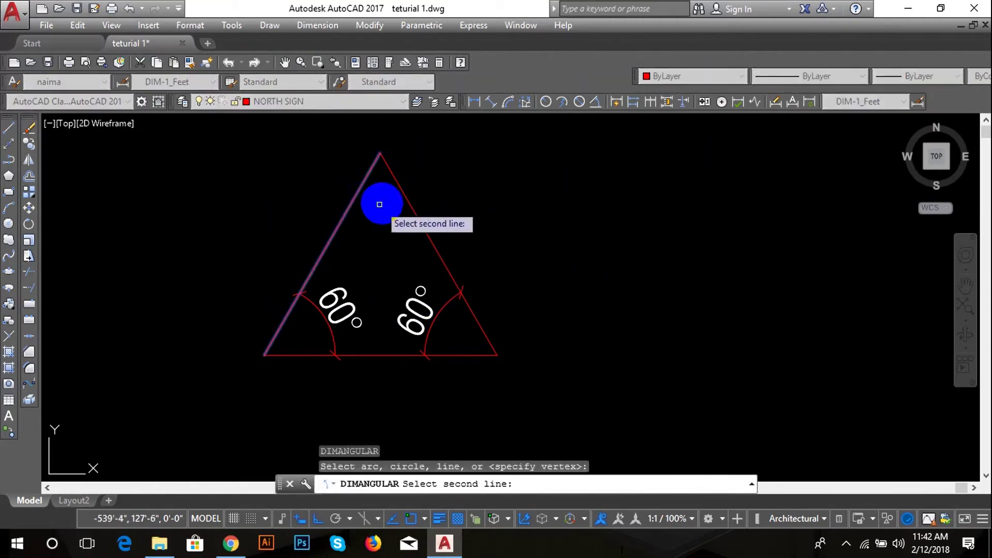
pyautogui.click(400, 196)
pyautogui.click(381, 226)
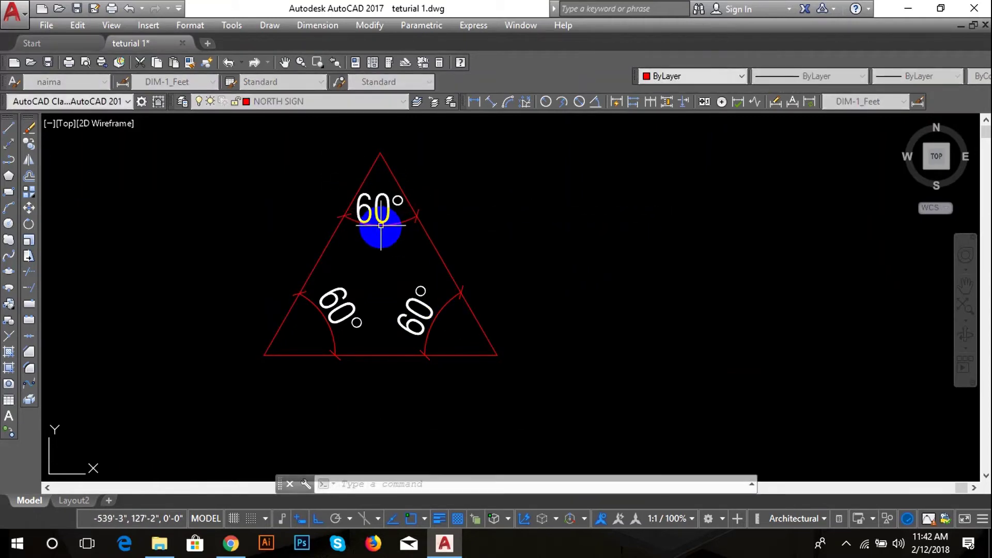
pyautogui.scroll(2, 393, 291)
pyautogui.scroll(-2, 393, 290)
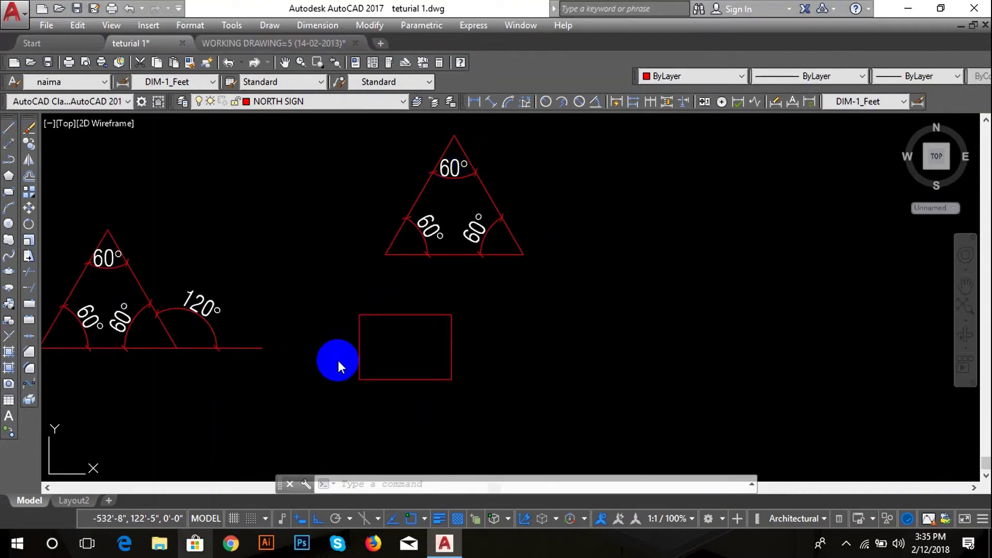
# - Open the model space of the drawing WORKING DRAWING=5 (14-02-2013) to view it
pyautogui.moveTo(270, 38)
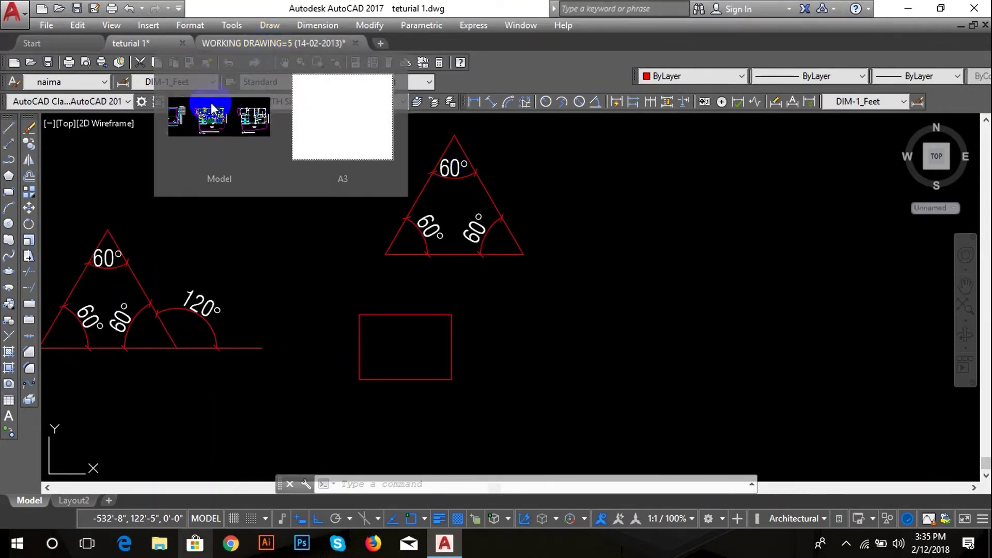
pyautogui.click(210, 117)
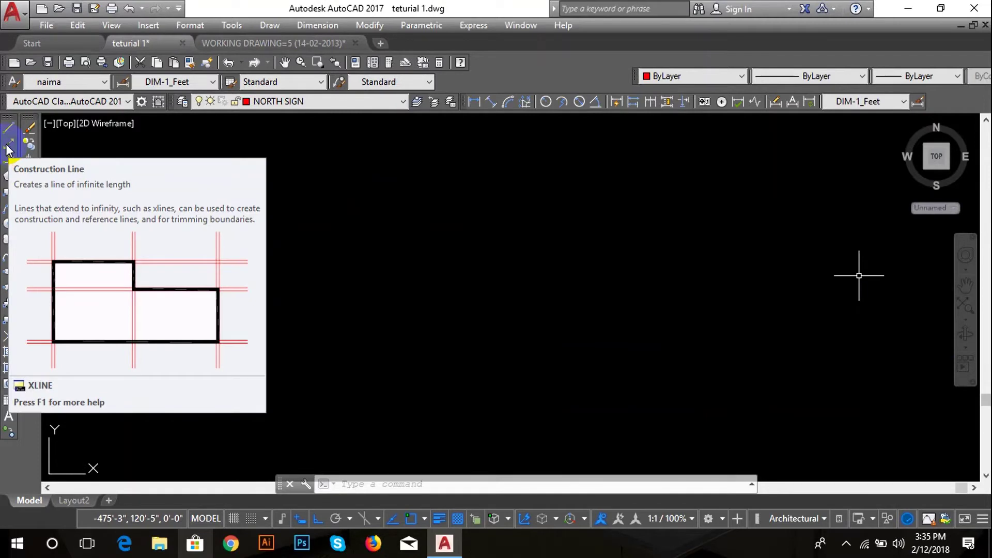
# - Draw three horizontal construction lines, spaced one below another across the empty drawing area, using the XLINE Hor option
pyautogui.click(8, 150)
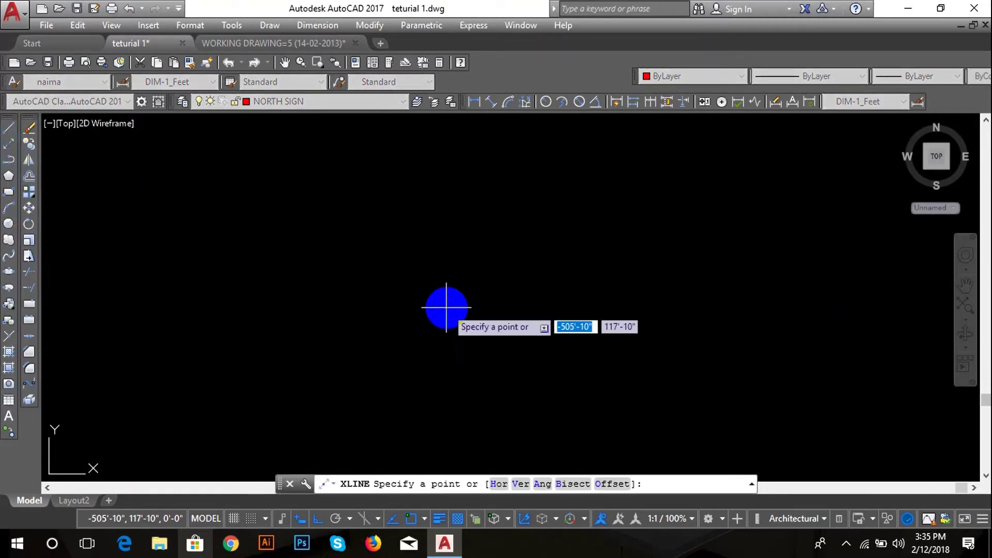
pyautogui.press('Escape')
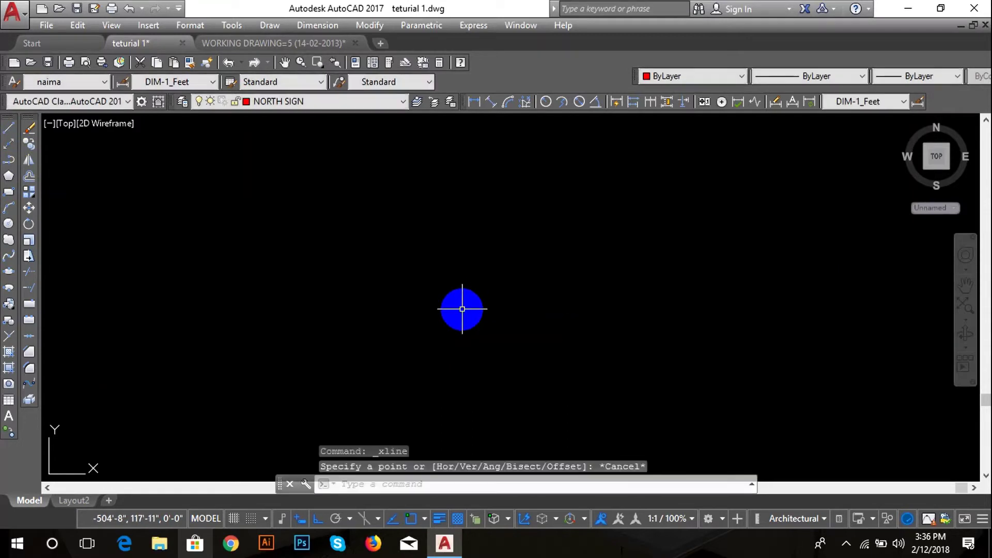
pyautogui.write('x')
pyautogui.press('Return')
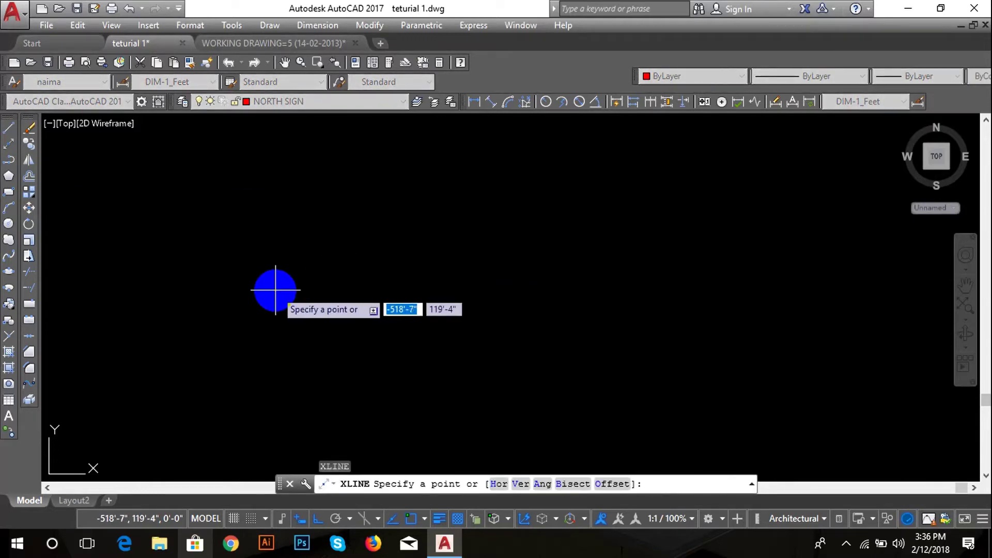
pyautogui.write('h')
pyautogui.press('Return')
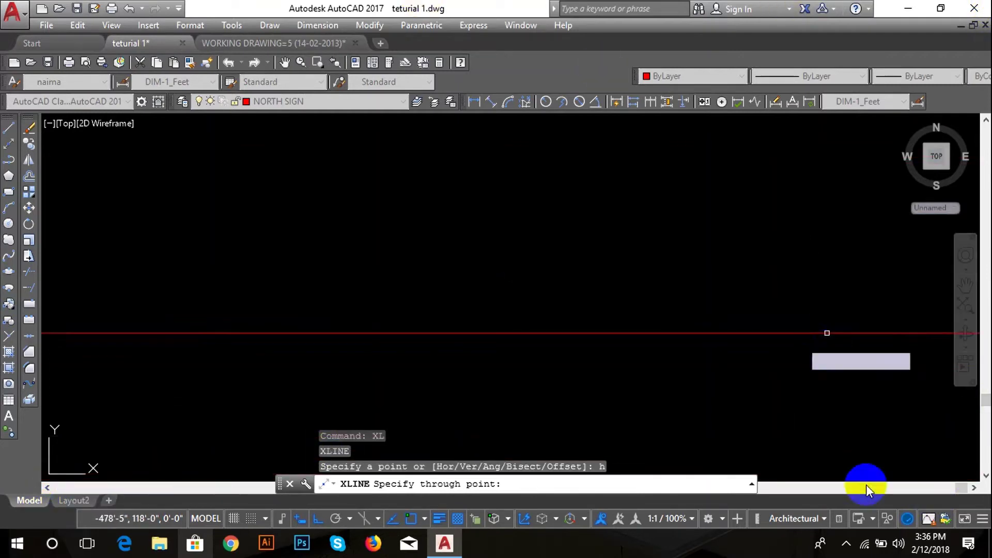
pyautogui.click(579, 212)
pyautogui.click(595, 297)
pyautogui.click(590, 367)
pyautogui.press('Return')
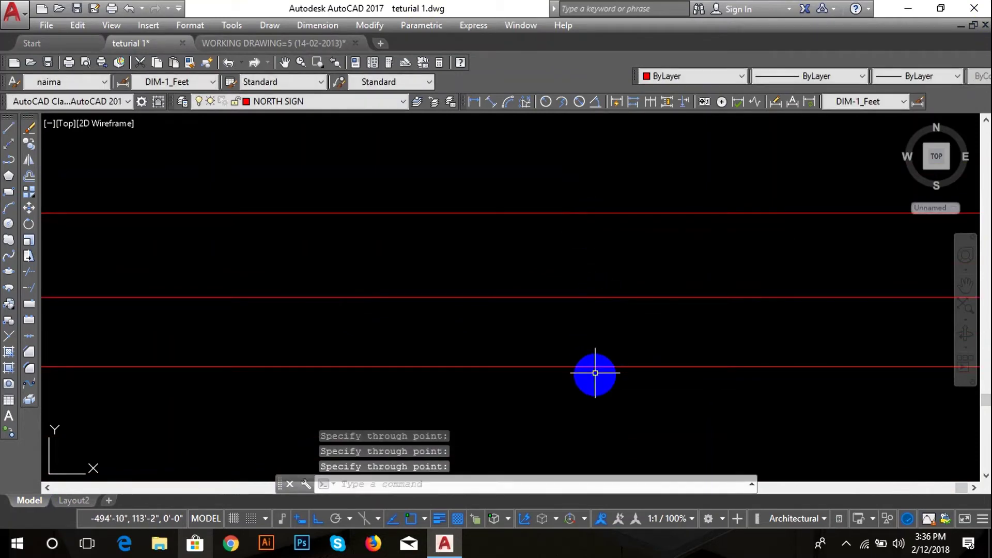
# - Draw five vertical construction lines crossing the horizontal ones at irregular spacing, using the XLINE Ver option
pyautogui.press('Return')
pyautogui.write('v')
pyautogui.press('Return')
pyautogui.click(598, 378)
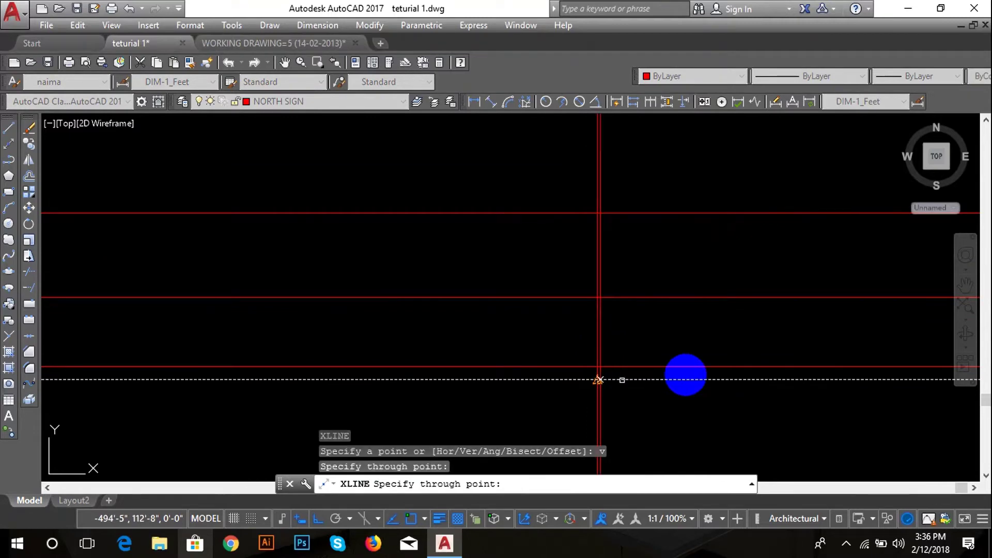
pyautogui.click(712, 379)
pyautogui.click(809, 397)
pyautogui.click(876, 395)
pyautogui.click(409, 405)
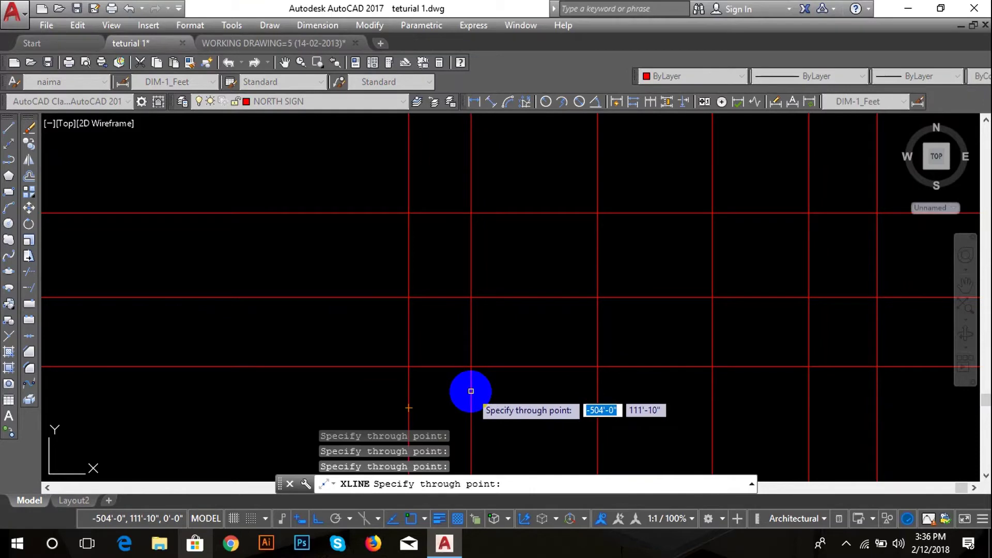
pyautogui.press('Escape')
pyautogui.scroll(-2, 471, 391)
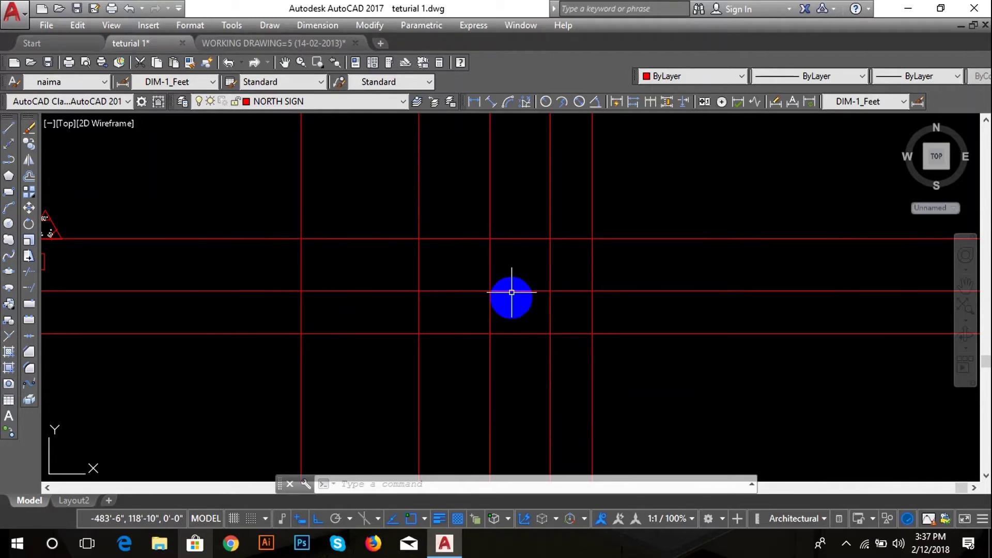
# - Start a polyline in the empty area below the existing triangles and draw its first segment as an upward-bulging semicircle using the Arc option
pyautogui.scroll(-5, 512, 297)
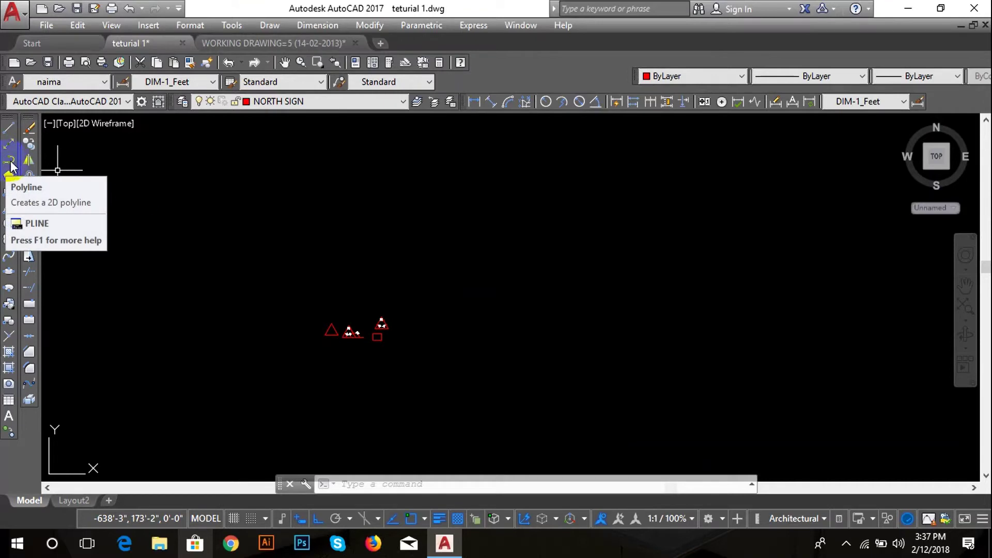
pyautogui.click(366, 482)
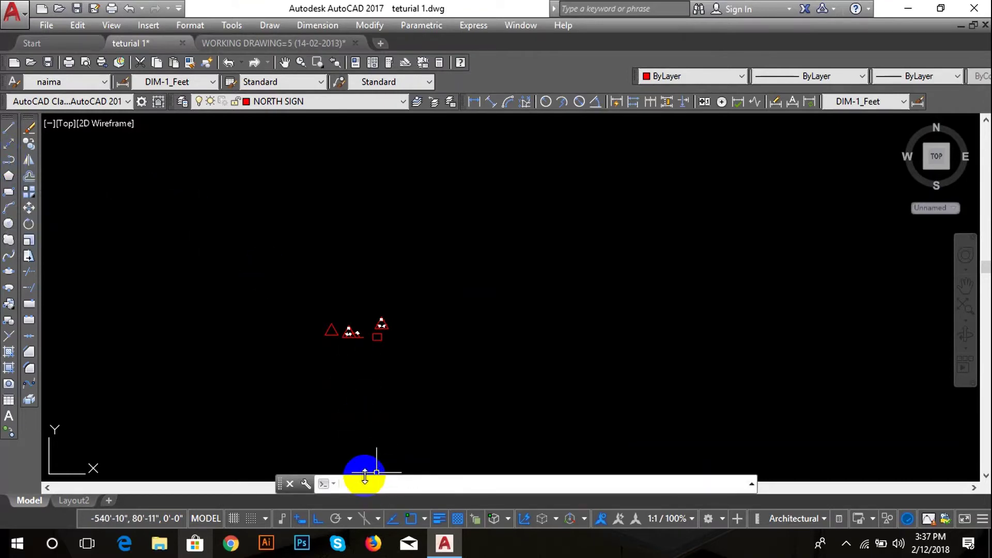
pyautogui.write('pl')
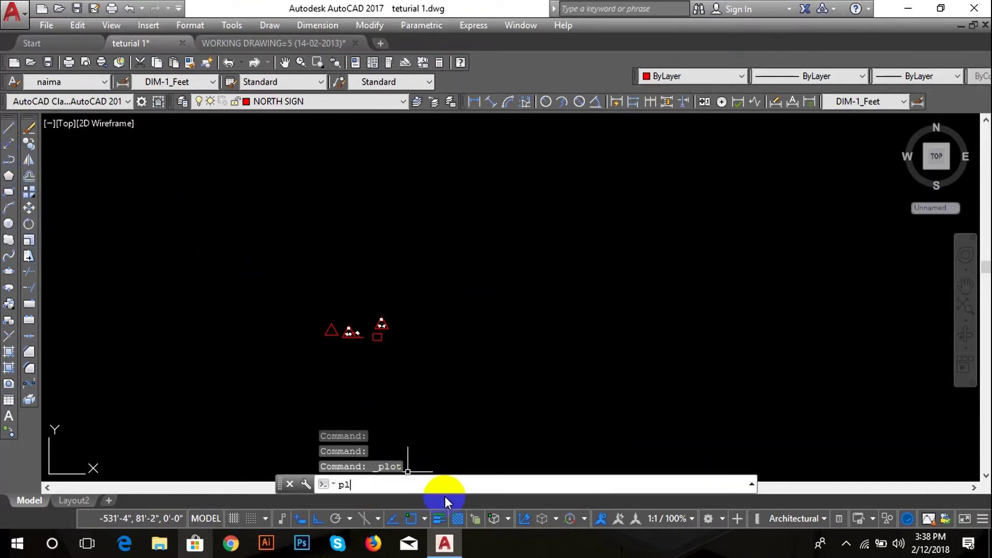
pyautogui.press('Return')
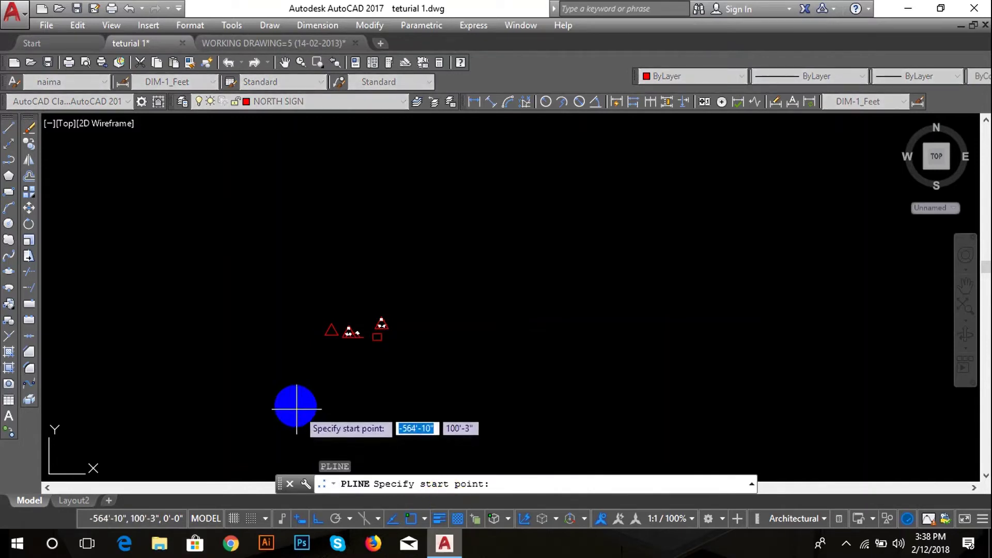
pyautogui.click(291, 394)
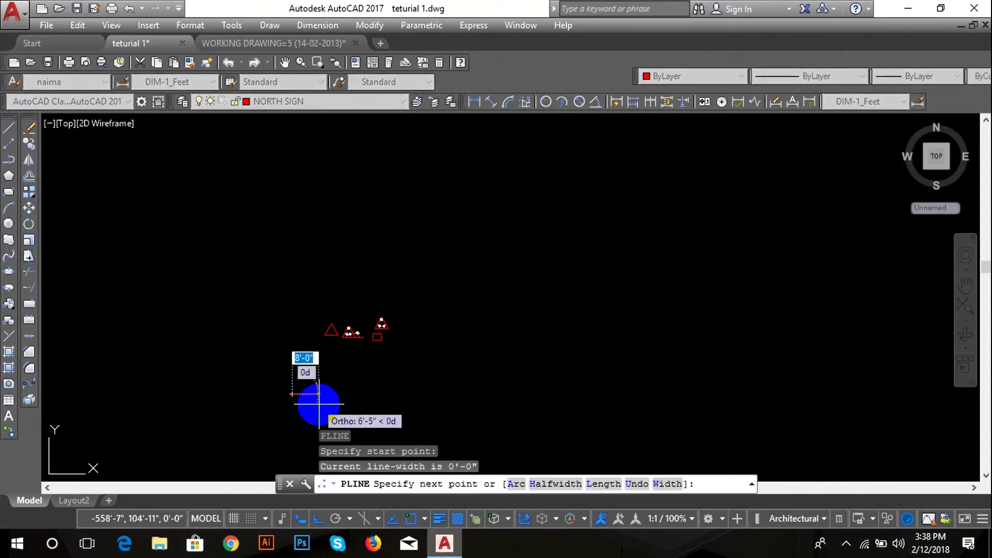
pyautogui.scroll(9, 319, 403)
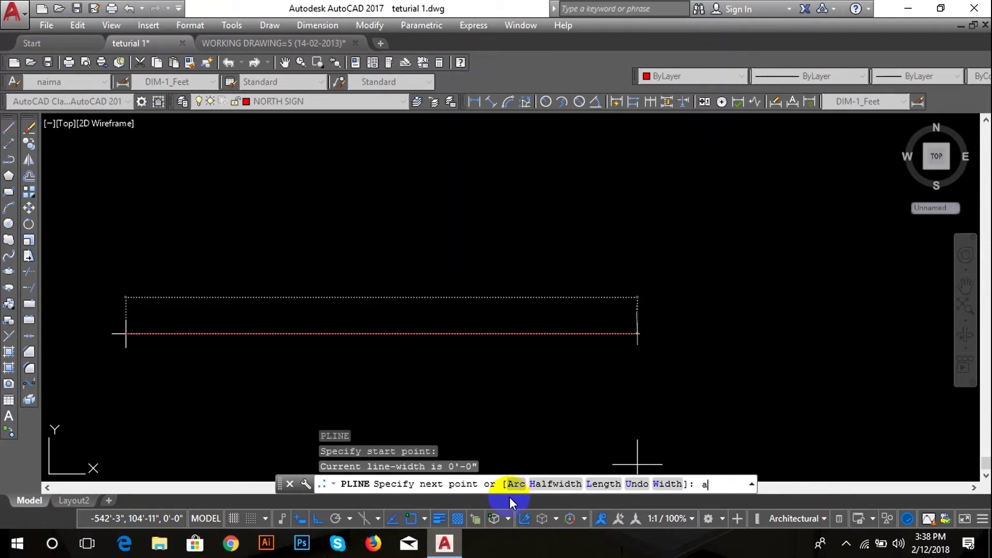
pyautogui.press('Return')
pyautogui.click(249, 309)
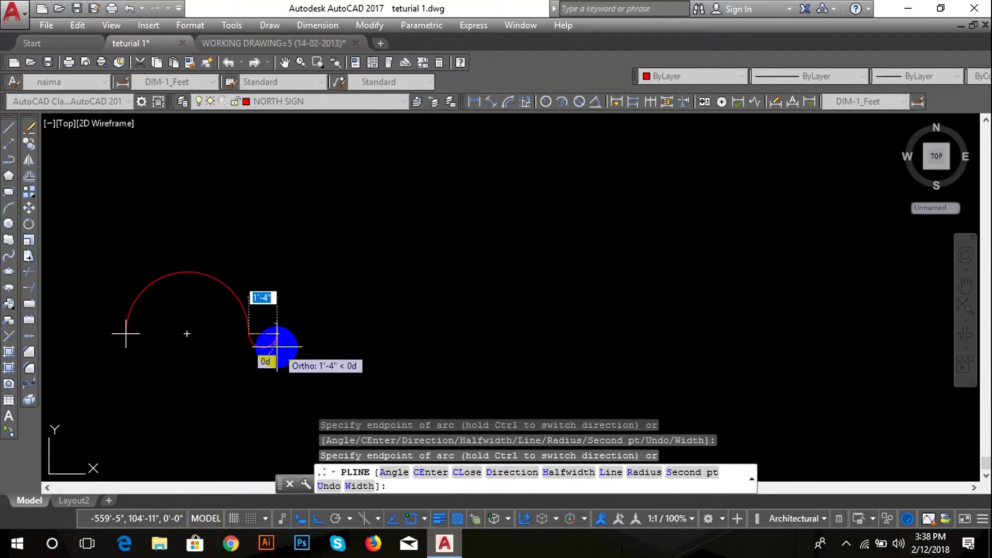
# - Continue the polyline with a straight vertical segment downward using the Line option, followed by a smaller semicircular arc bulging downward
pyautogui.write('l')
pyautogui.press('Return')
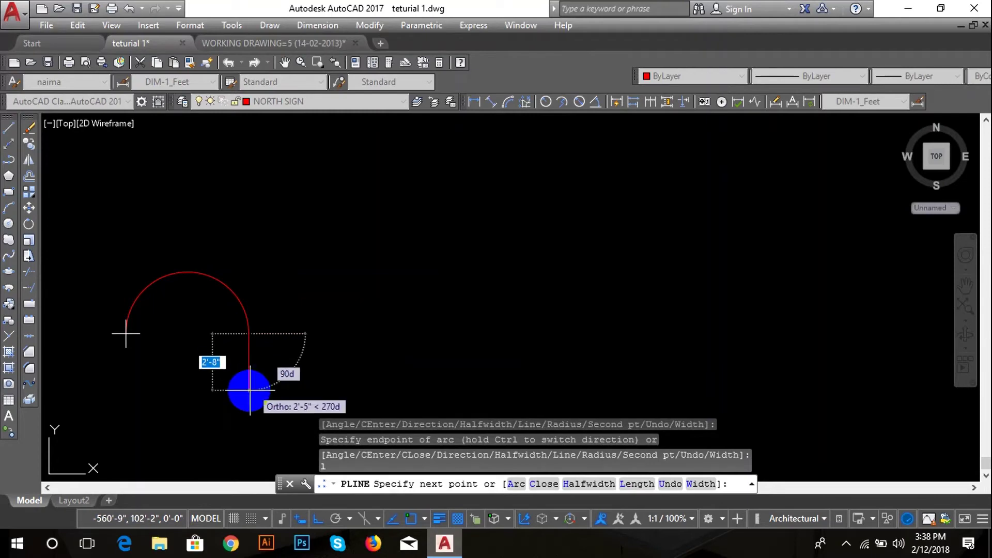
pyautogui.scroll(3, 248, 382)
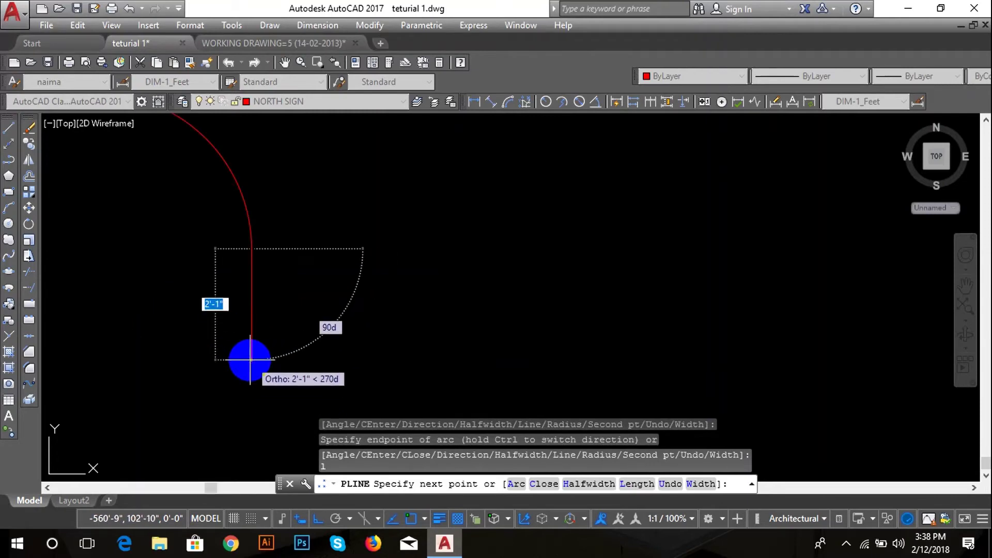
pyautogui.click(246, 397)
pyautogui.scroll(-3, 320, 348)
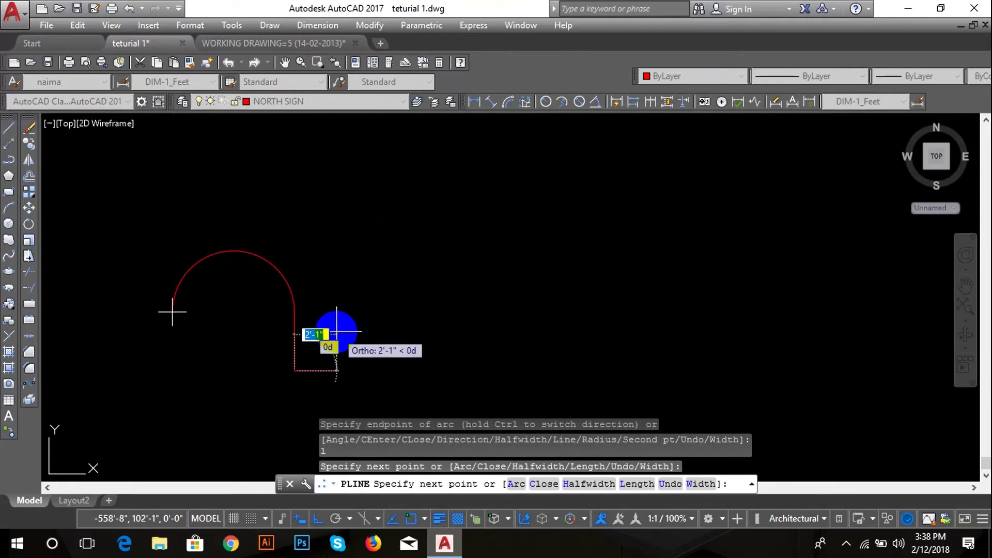
pyautogui.write('a')
pyautogui.press('Return')
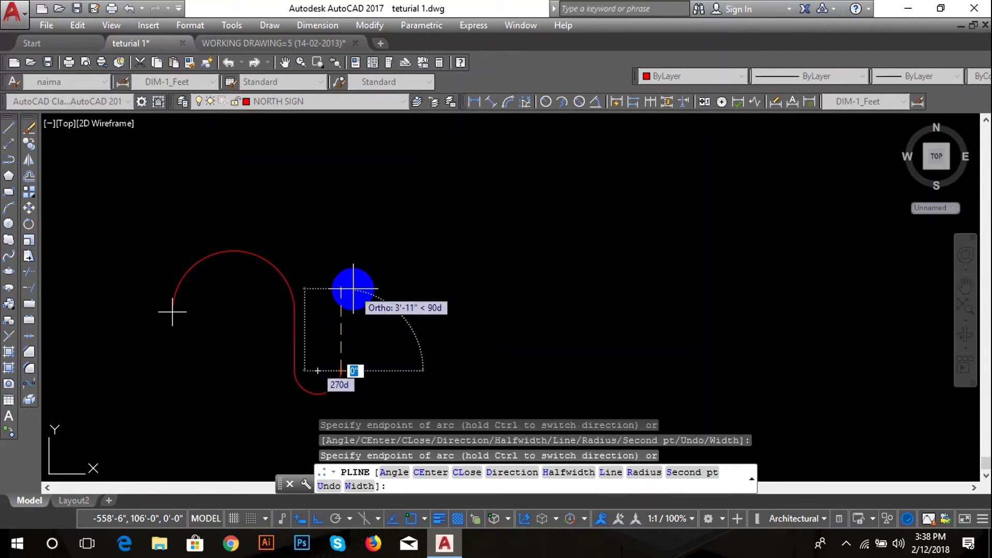
# - Add a straight vertical segment upward from the small arc and close the polyline back to its start point
pyautogui.write('l')
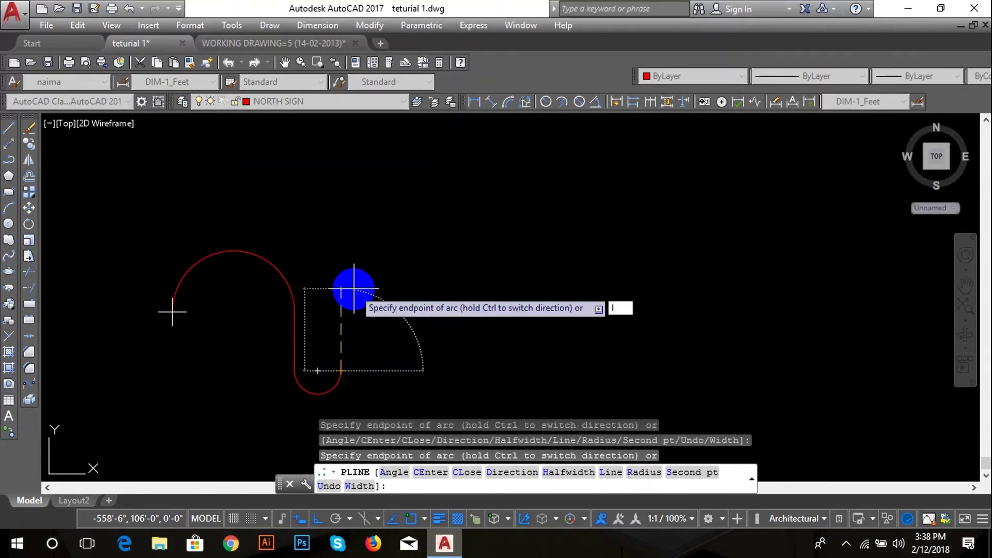
pyautogui.press('Return')
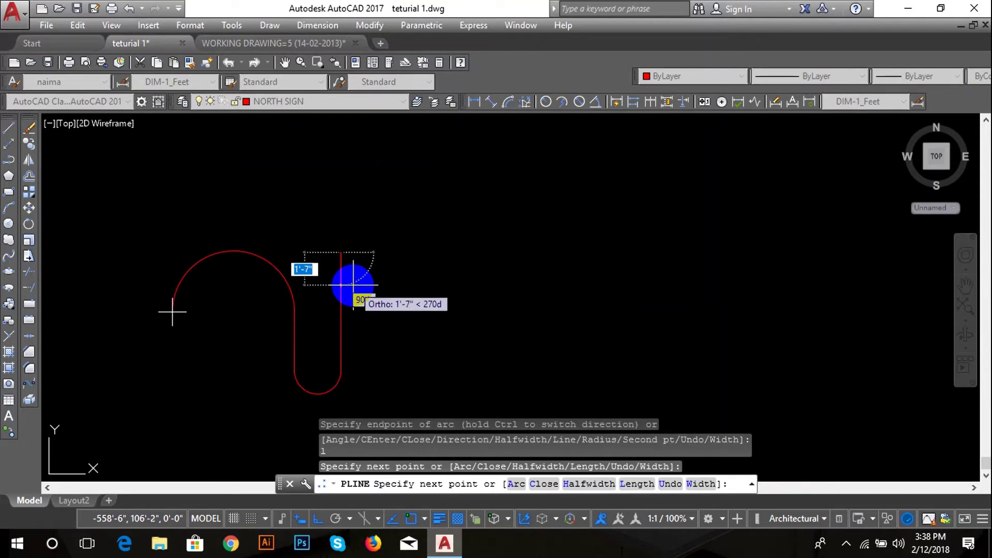
pyautogui.write('c')
pyautogui.press('Return')
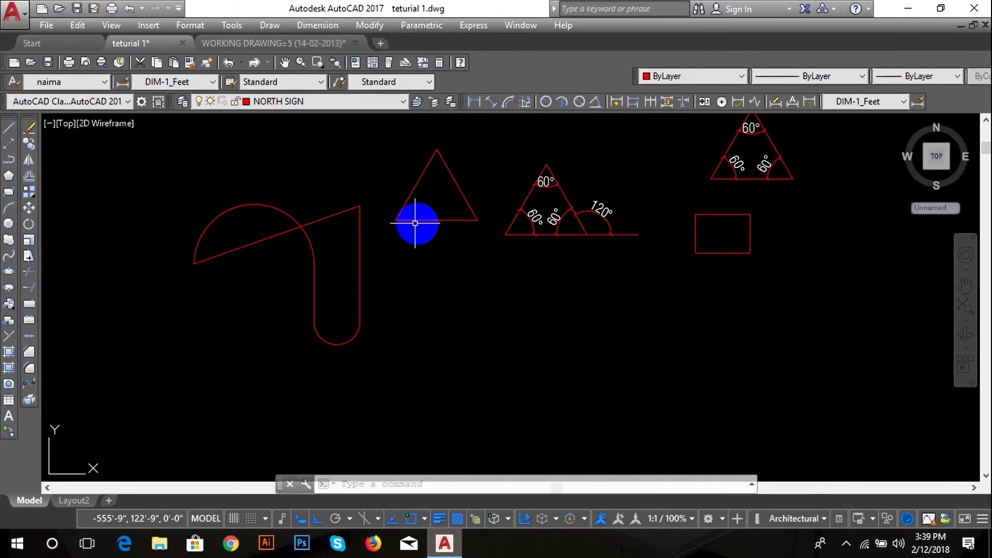
# - Select the undimensioned triangle's three sides individually and, after deselecting them, the closed polyline to compare separate lines with a joined object
pyautogui.scroll(2, 424, 175)
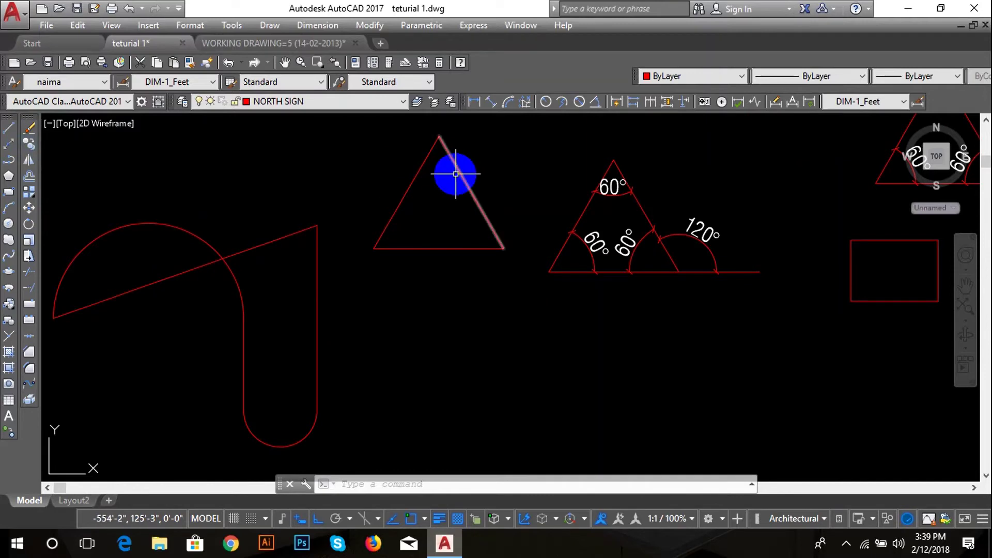
pyautogui.click(459, 173)
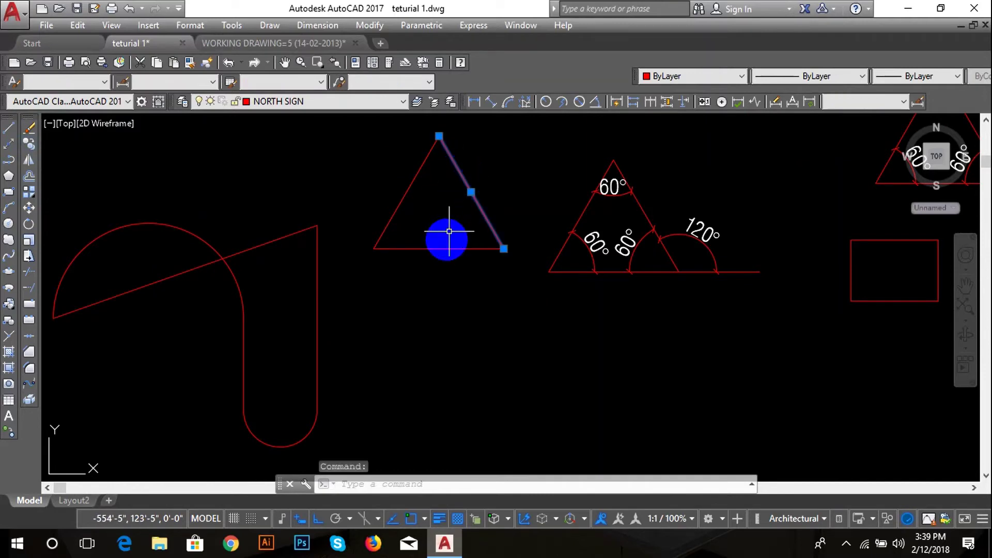
pyautogui.click(444, 247)
pyautogui.click(412, 182)
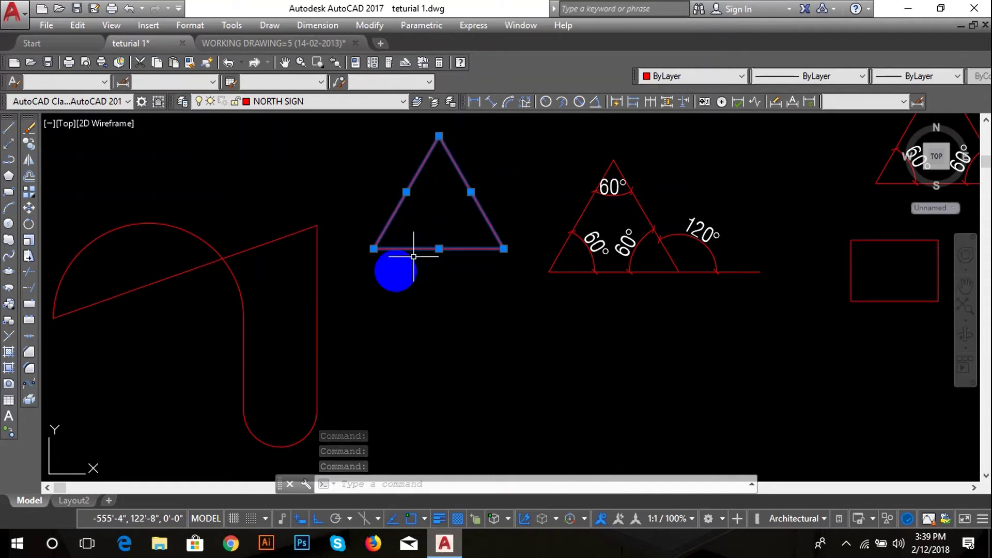
pyautogui.scroll(-4, 367, 337)
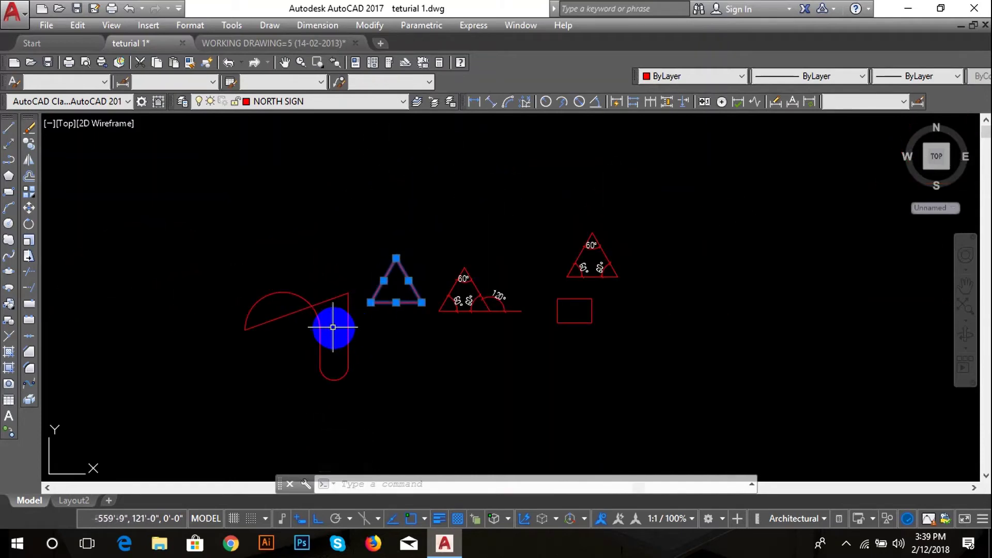
pyautogui.press('Escape')
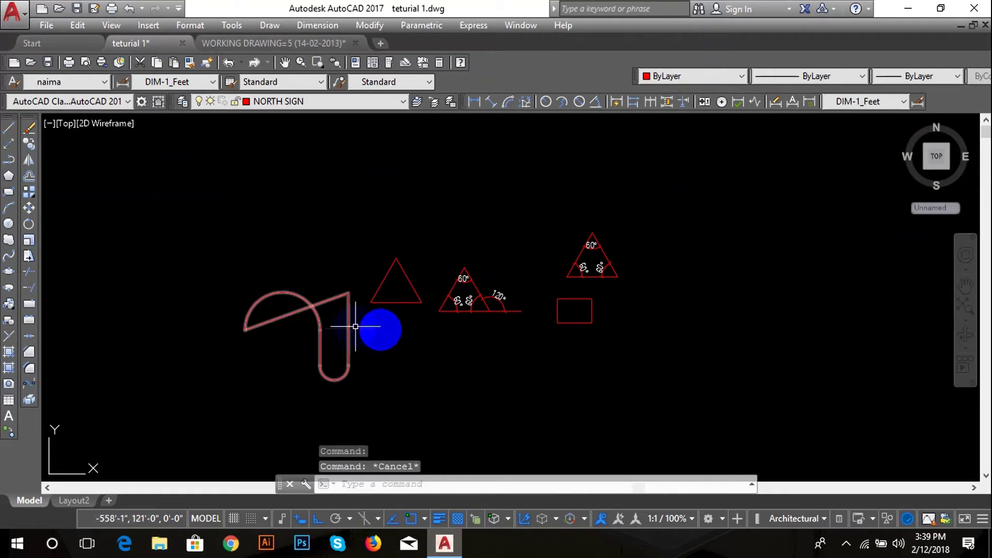
pyautogui.click(300, 296)
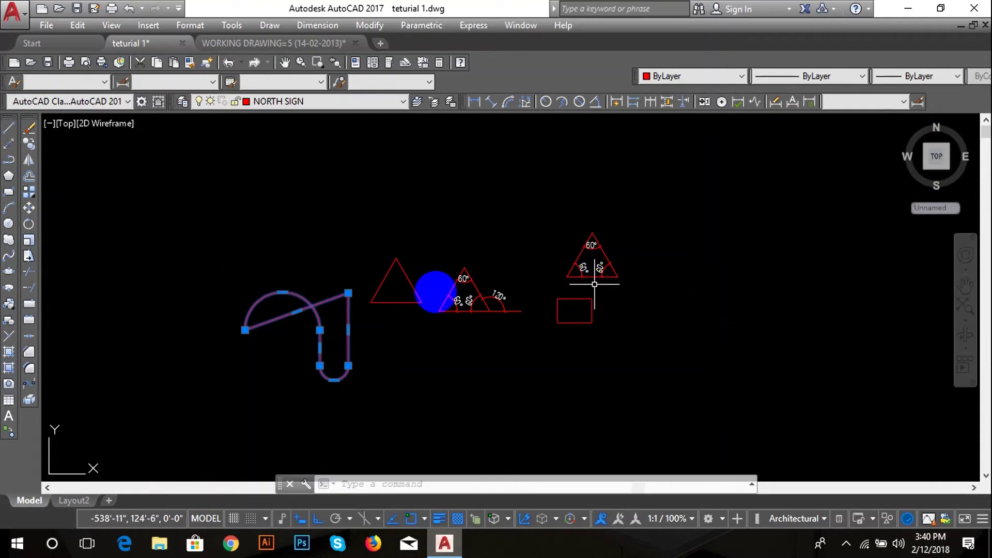
pyautogui.moveTo(388, 276)
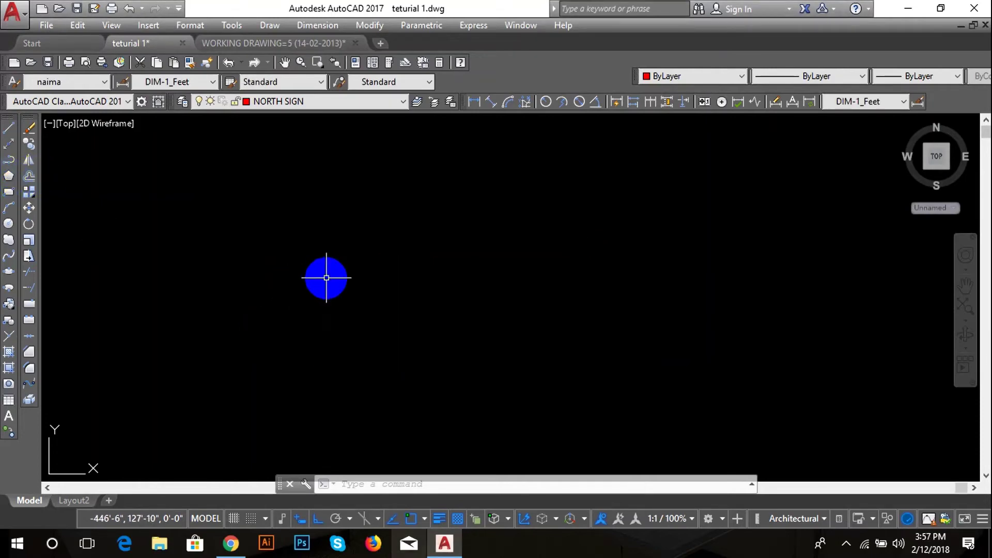
# - Draw a 6-sided polygon in the empty area, inscribed in a circle with a radius of 4 inches
pyautogui.click(9, 176)
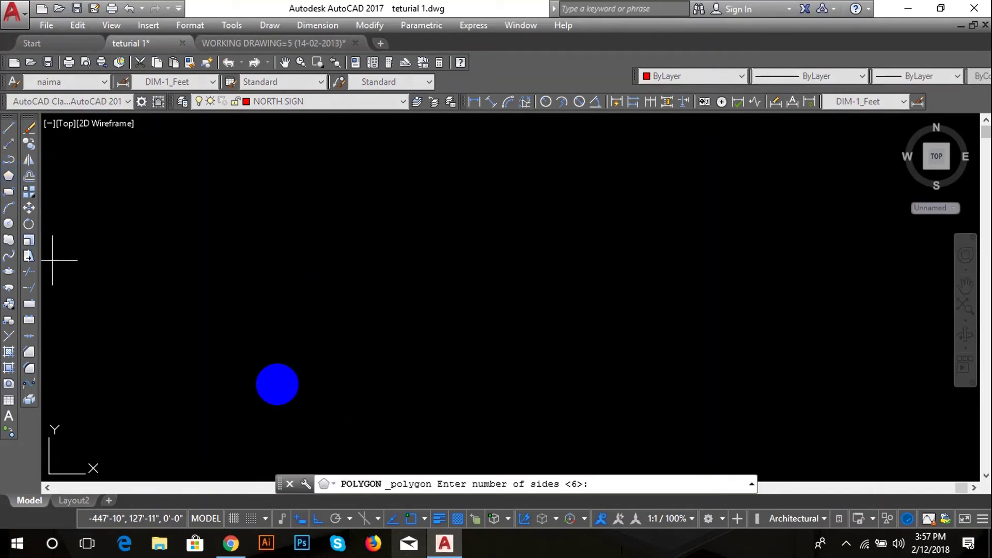
pyautogui.press('Escape')
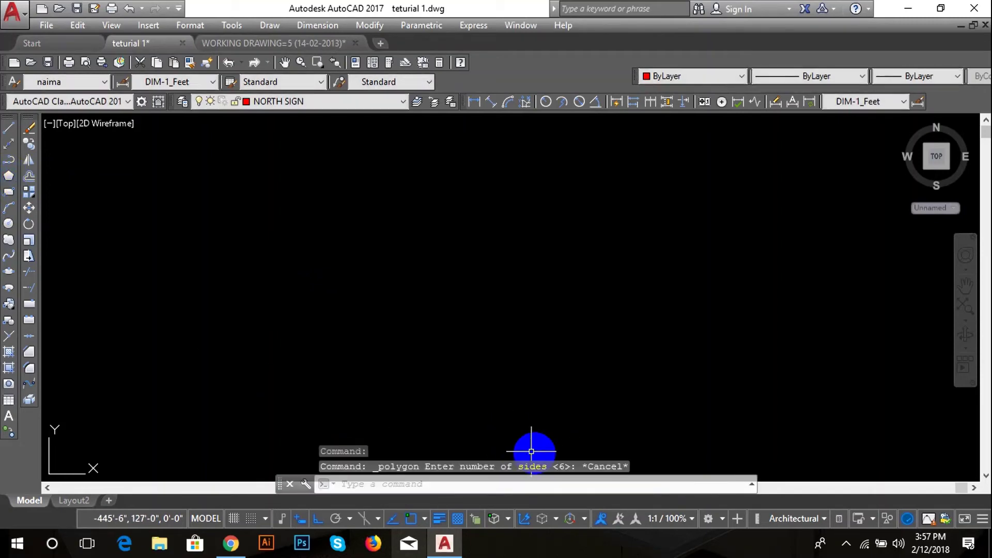
pyautogui.write('pol')
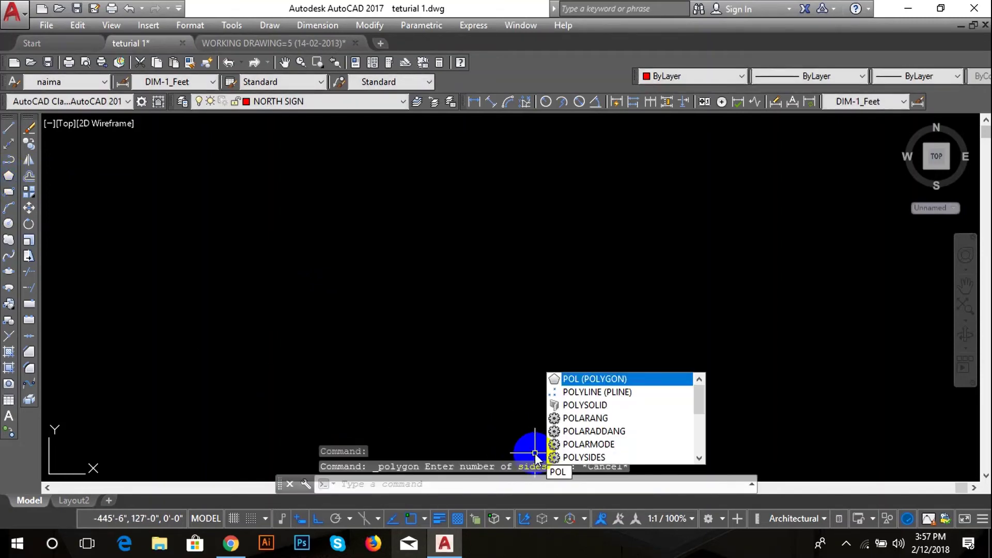
pyautogui.press('Return')
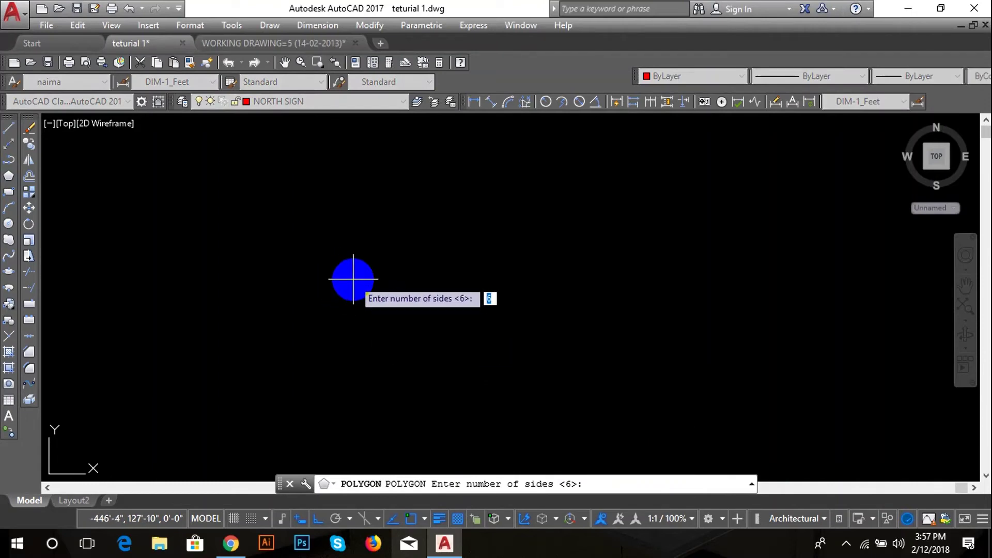
pyautogui.press('Return')
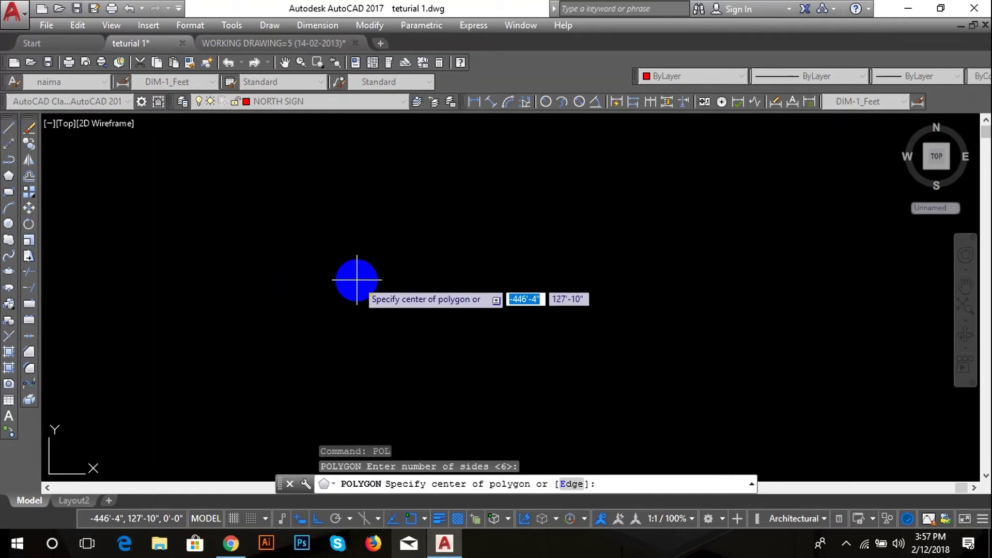
pyautogui.click(357, 281)
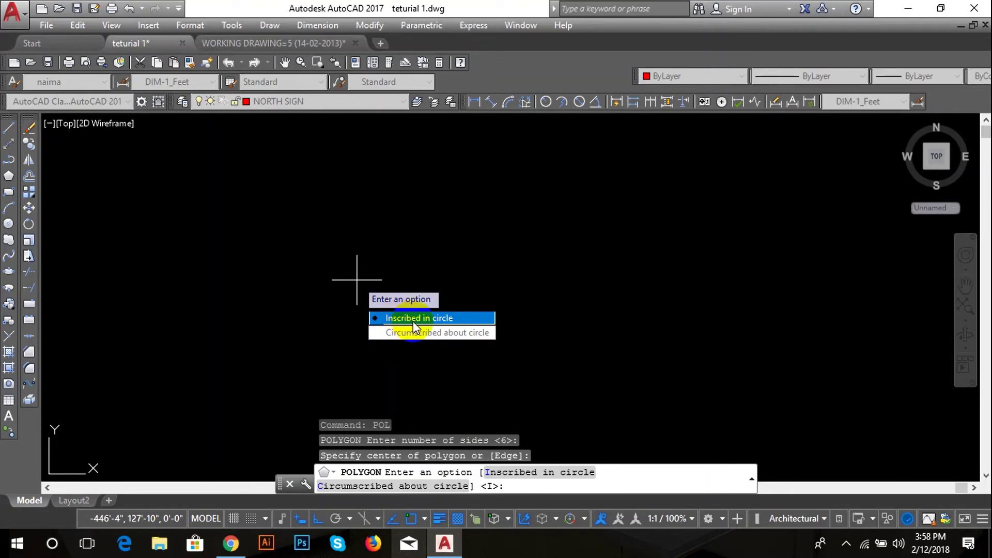
pyautogui.click(467, 317)
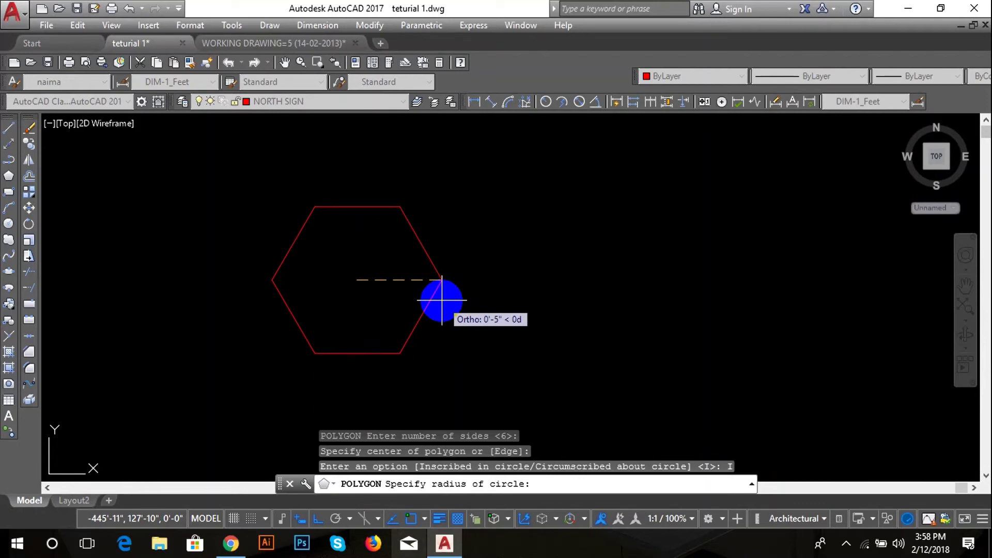
pyautogui.write('4')
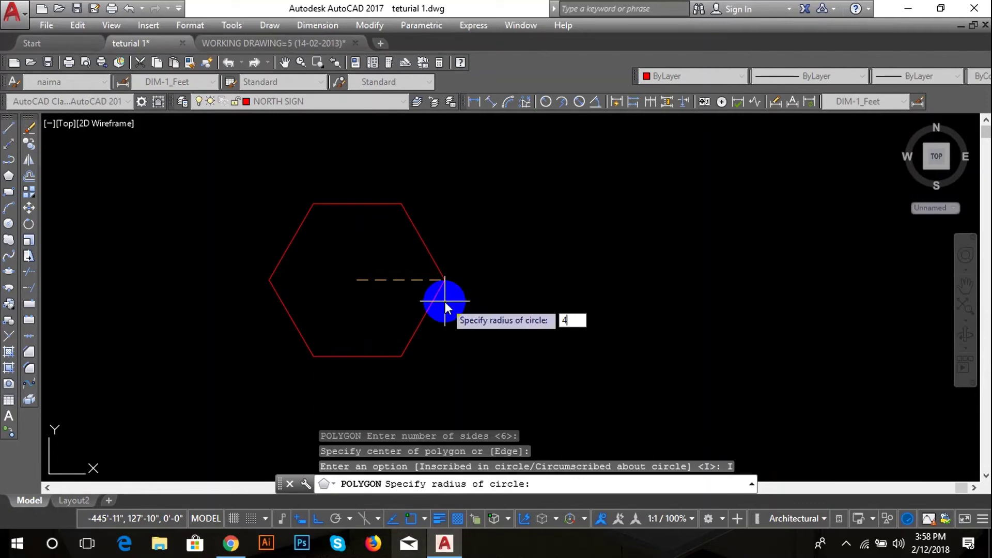
pyautogui.press('Return')
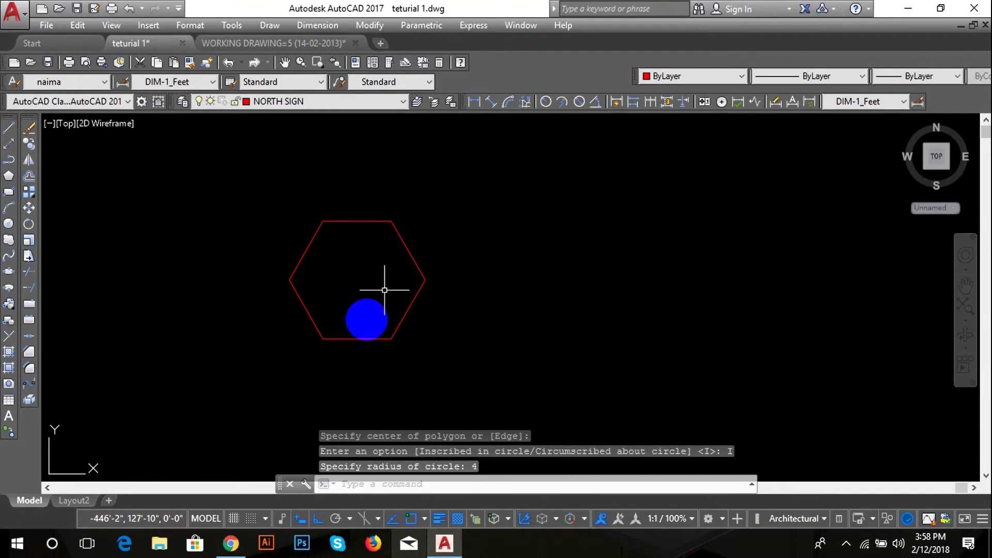
# - Draw a circle centered on the hexagon's center and passing through its right-hand vertex
pyautogui.click(9, 223)
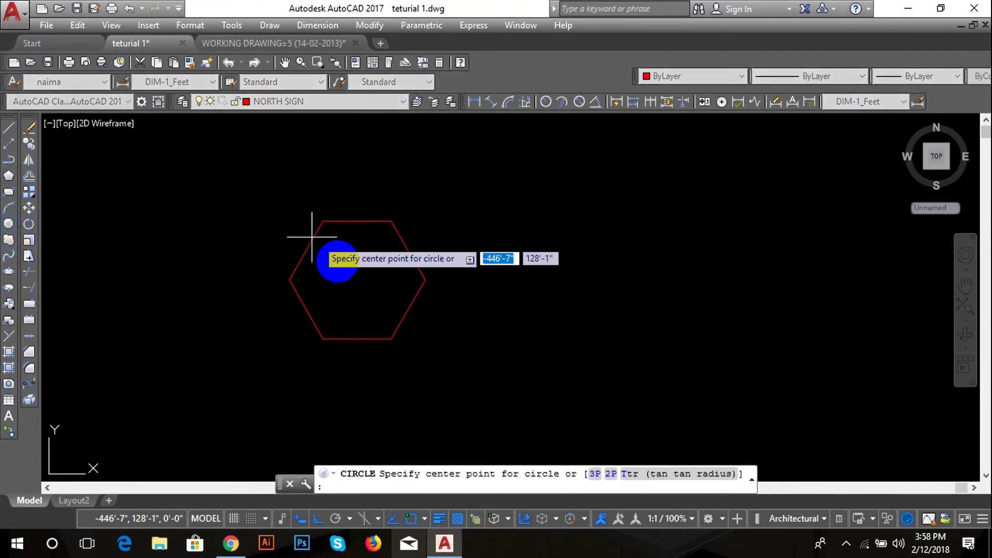
pyautogui.click(357, 280)
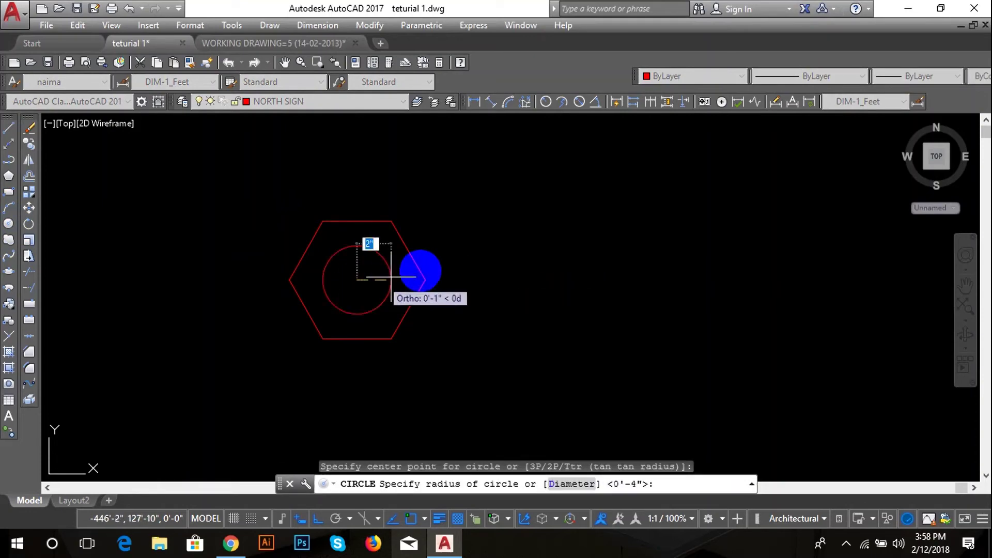
pyautogui.click(423, 279)
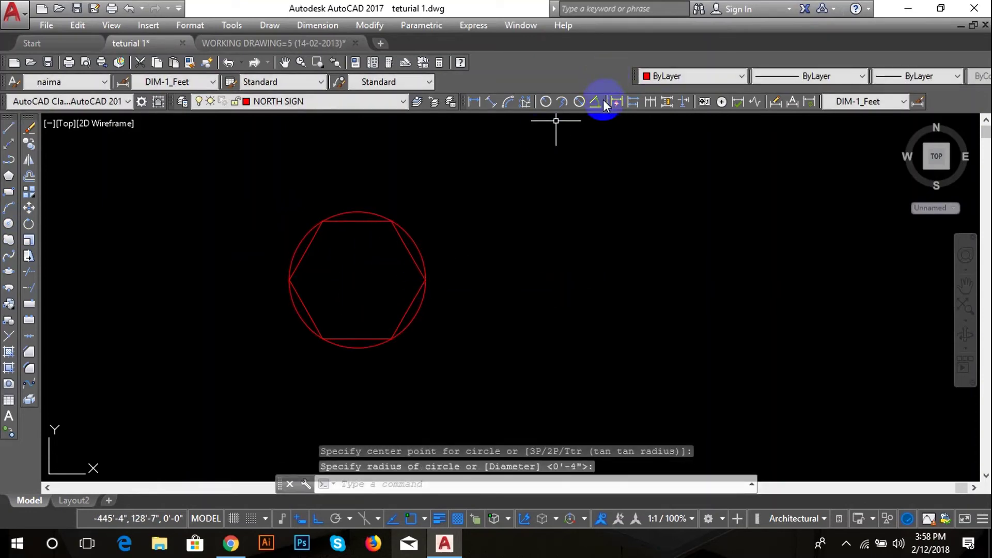
# - Add a radius dimension to the circle around the hexagon, placed outside it to the right
pyautogui.click(546, 102)
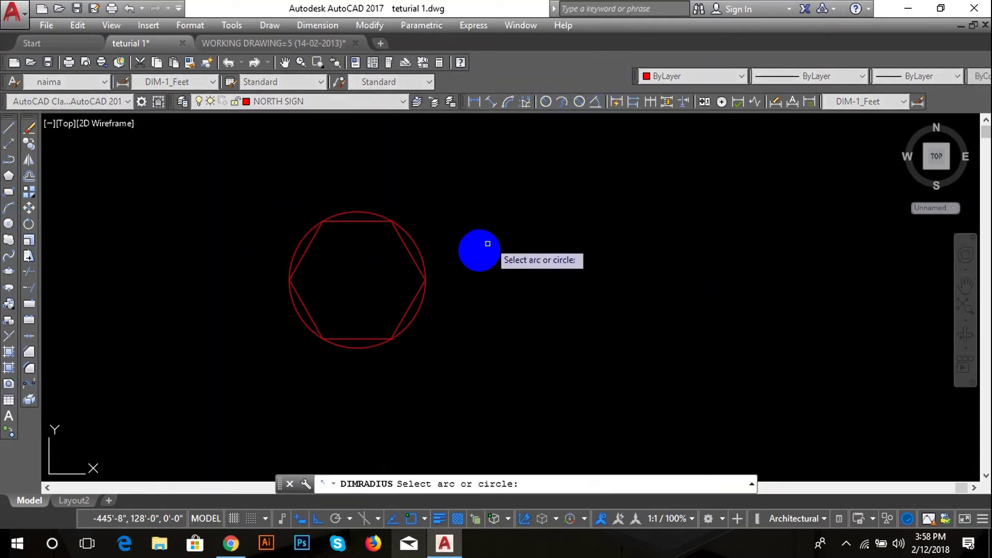
pyautogui.click(421, 257)
pyautogui.click(496, 298)
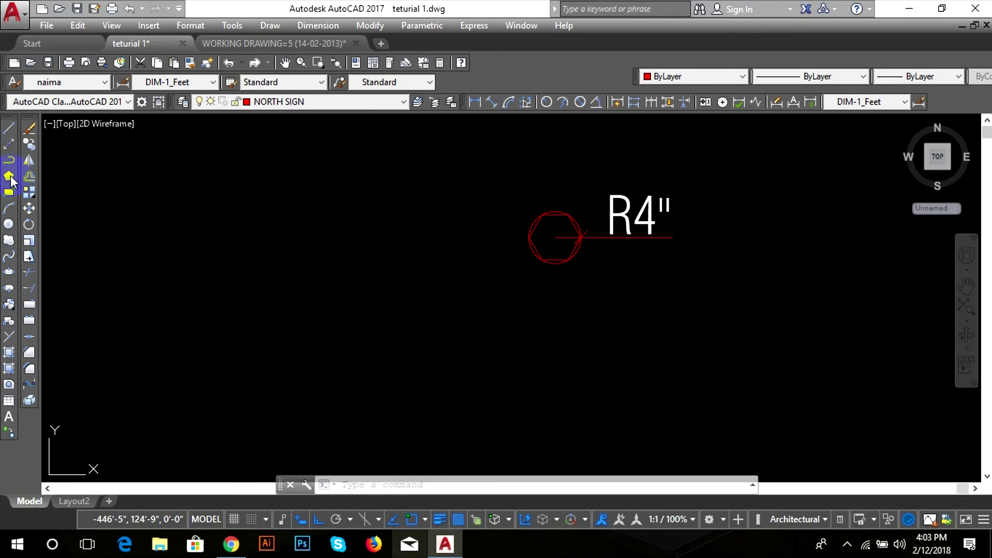
# - Draw a 6-sided polygon in the empty area left of the first hexagon, circumscribed about a circle with a radius of 4 inches
pyautogui.click(10, 176)
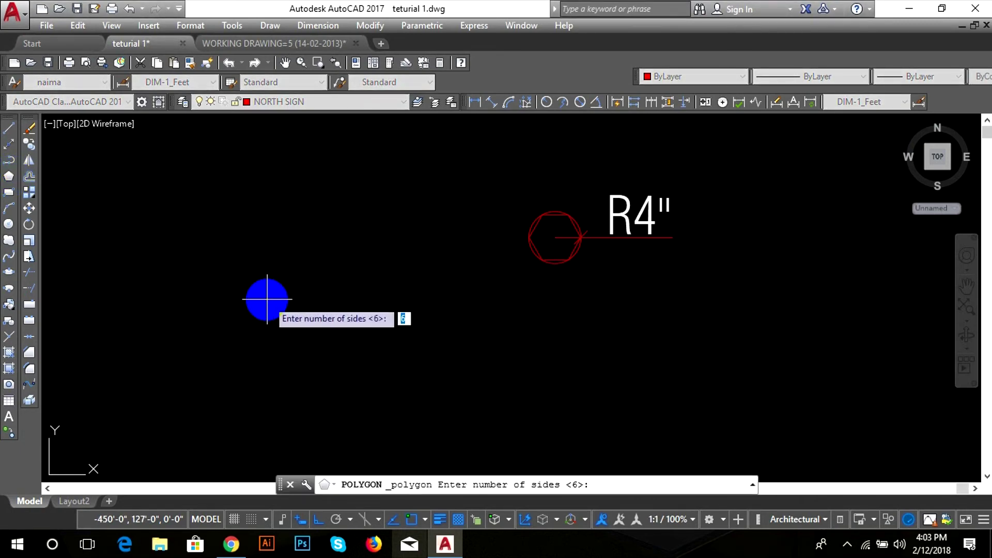
pyautogui.press('Return')
pyautogui.click(266, 298)
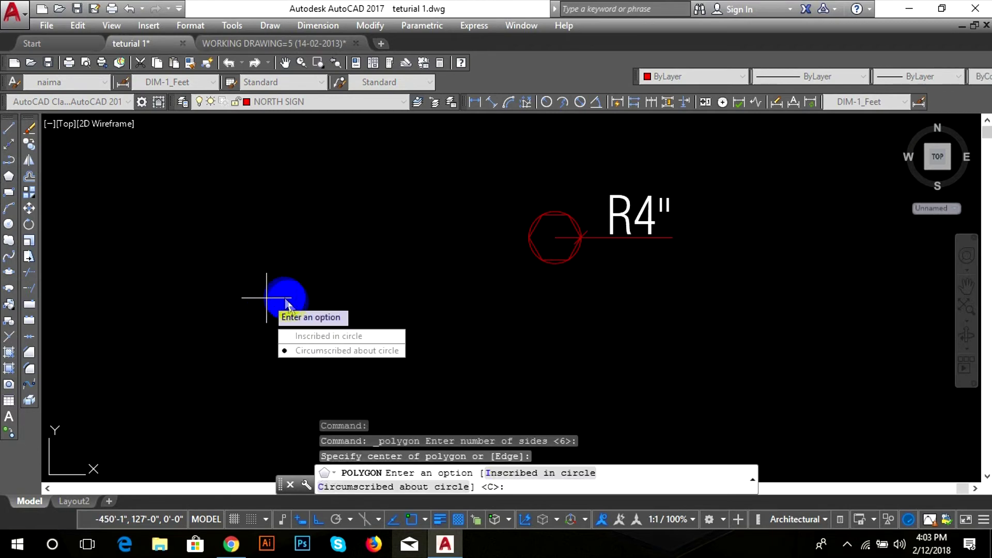
pyautogui.click(312, 351)
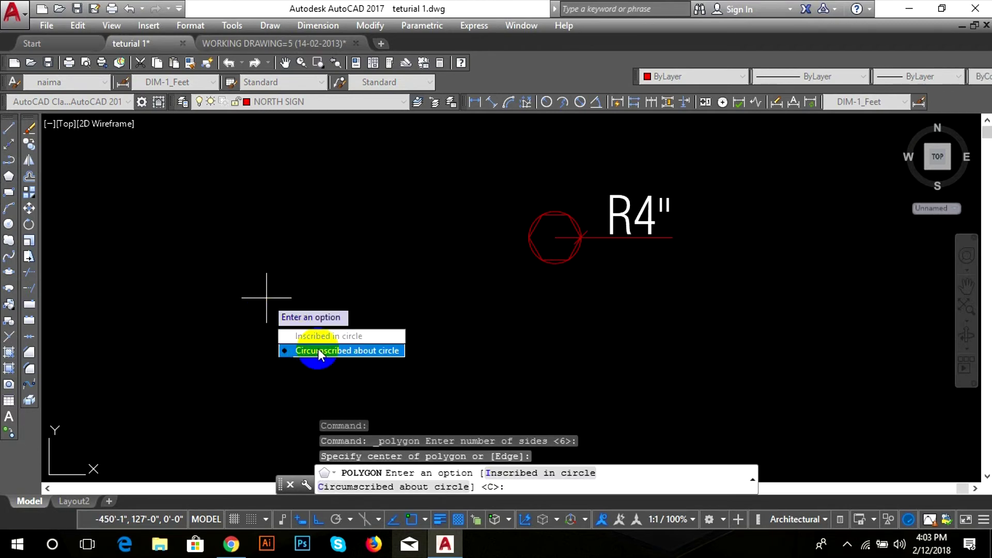
pyautogui.click(318, 350)
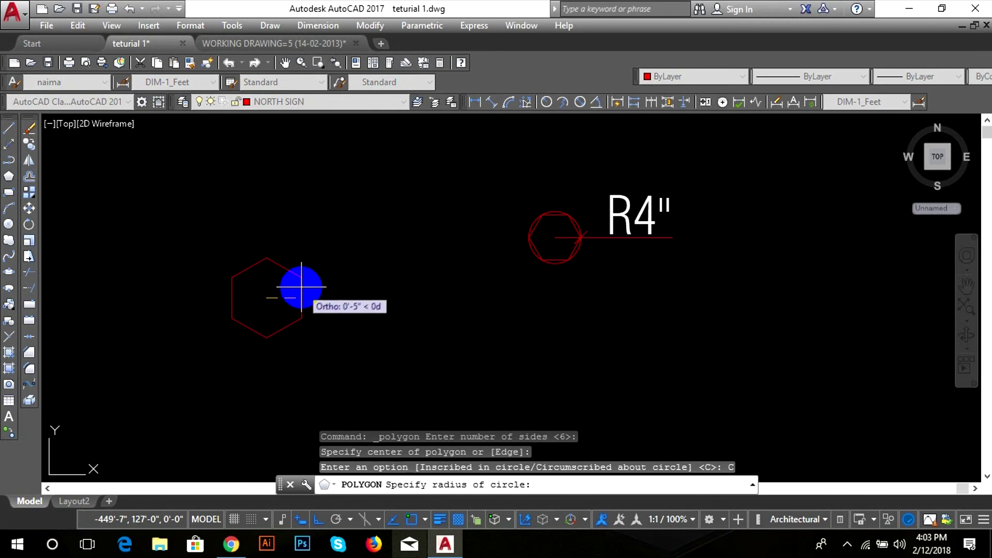
pyautogui.write('4')
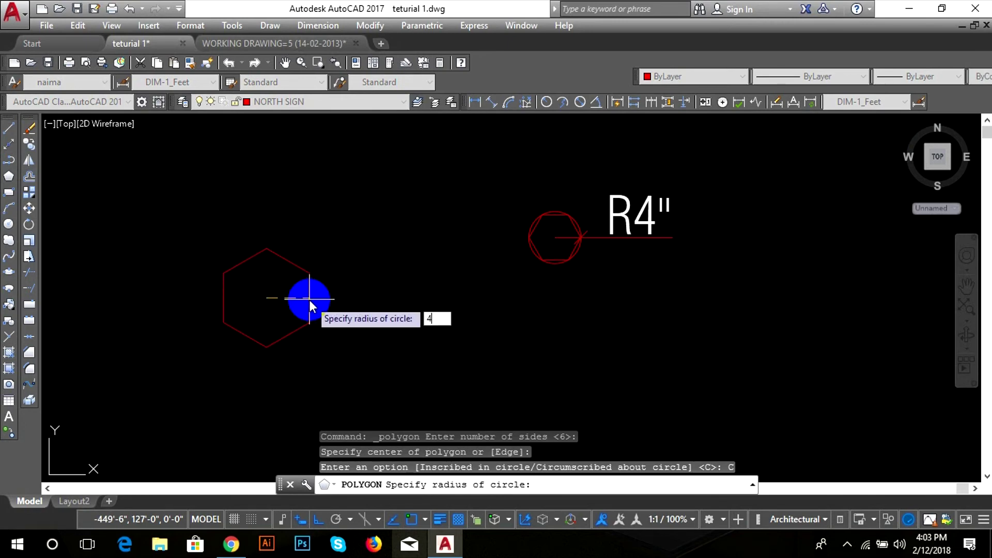
pyautogui.press('Return')
# - Draw a circle centered on the new hexagon's center and reaching the midpoint of its lower-right side
pyautogui.scroll(2, 320, 292)
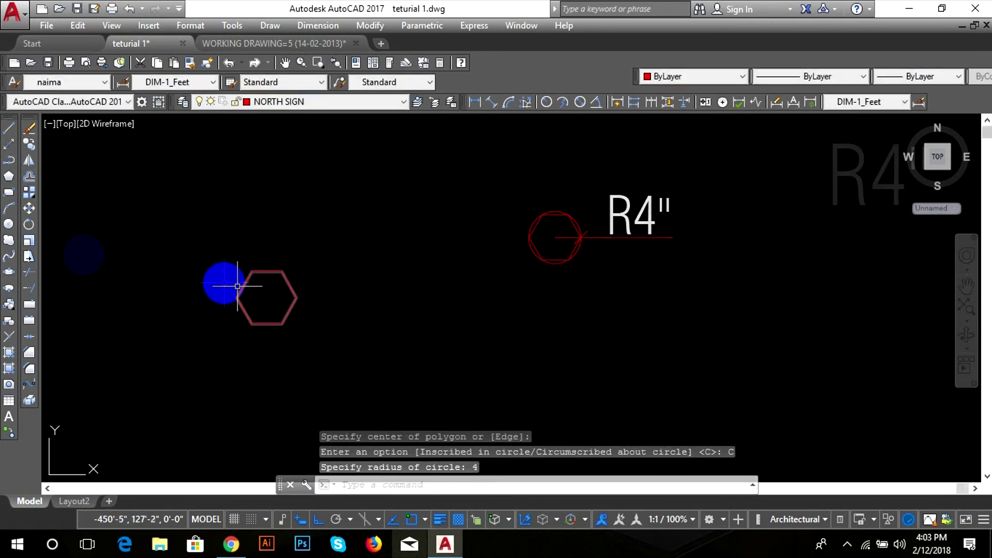
pyautogui.click(8, 225)
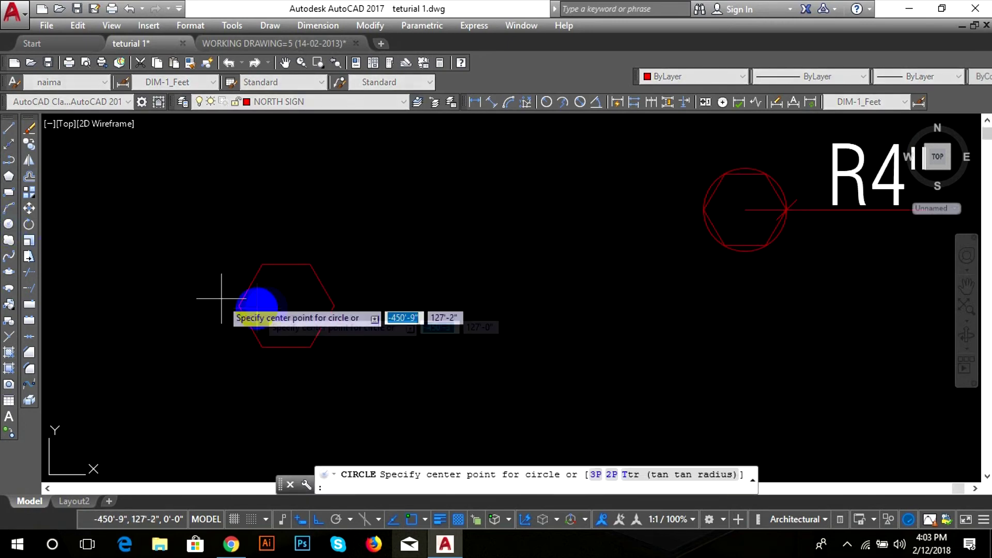
pyautogui.click(286, 306)
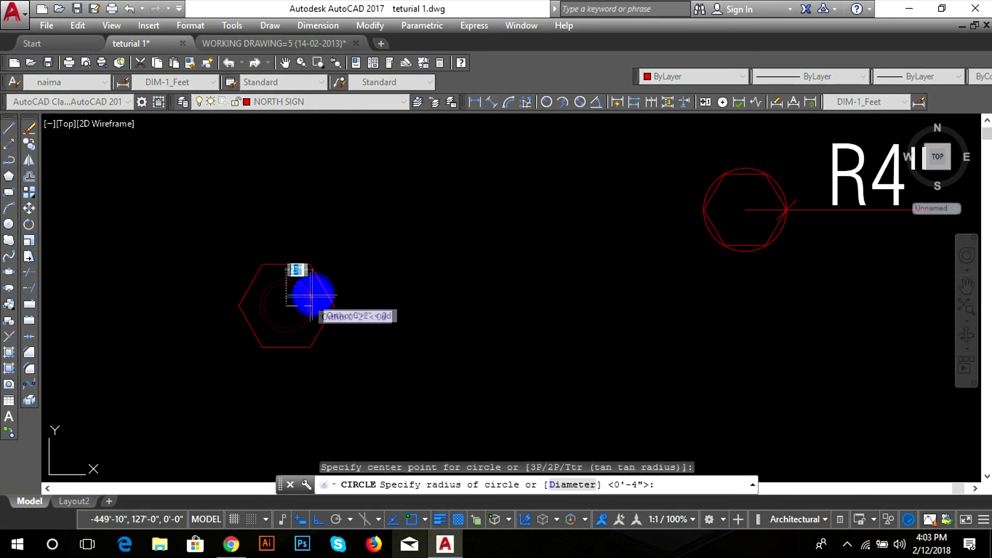
pyautogui.click(322, 327)
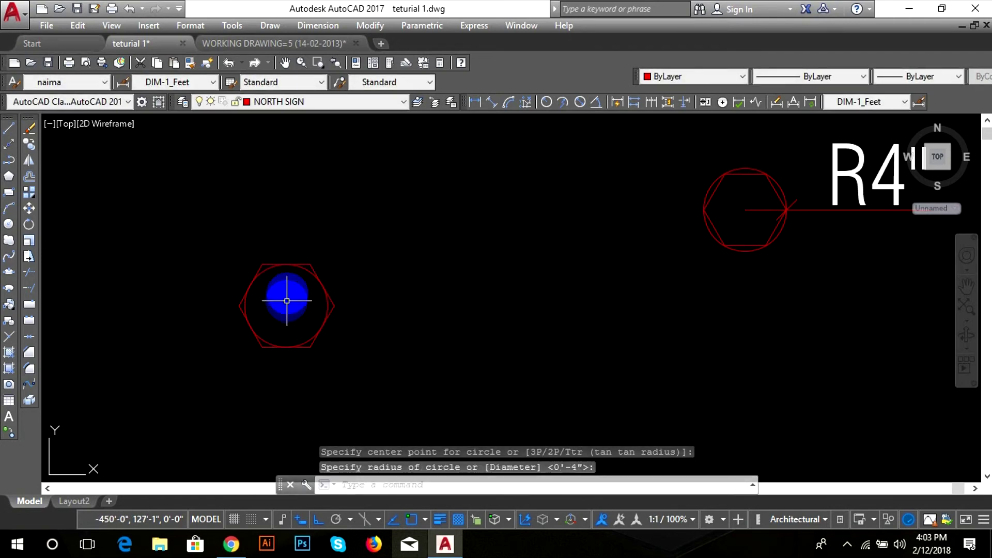
# - Add a radius dimension to the circle inside the new hexagon, placed outside it to the lower right
pyautogui.scroll(2, 283, 311)
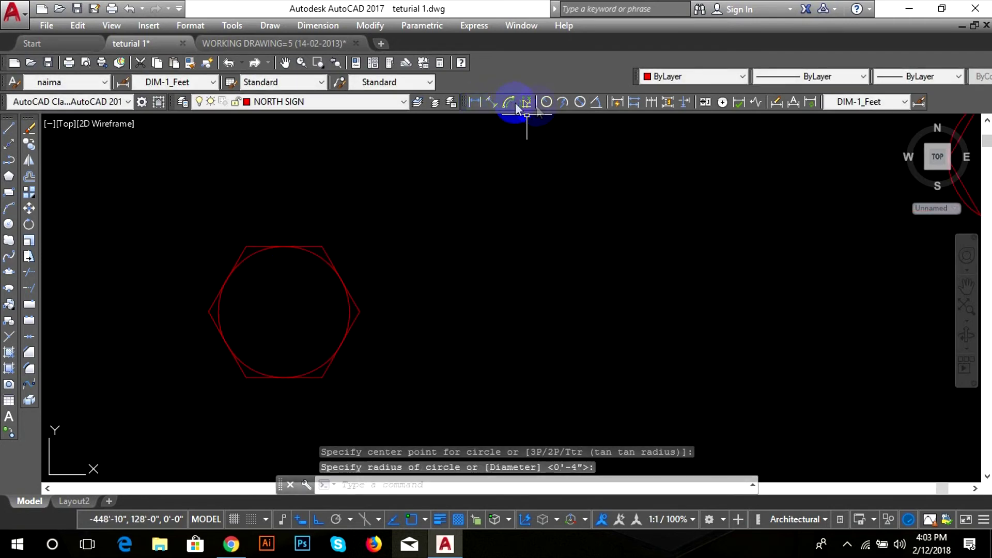
pyautogui.click(546, 102)
pyautogui.click(323, 256)
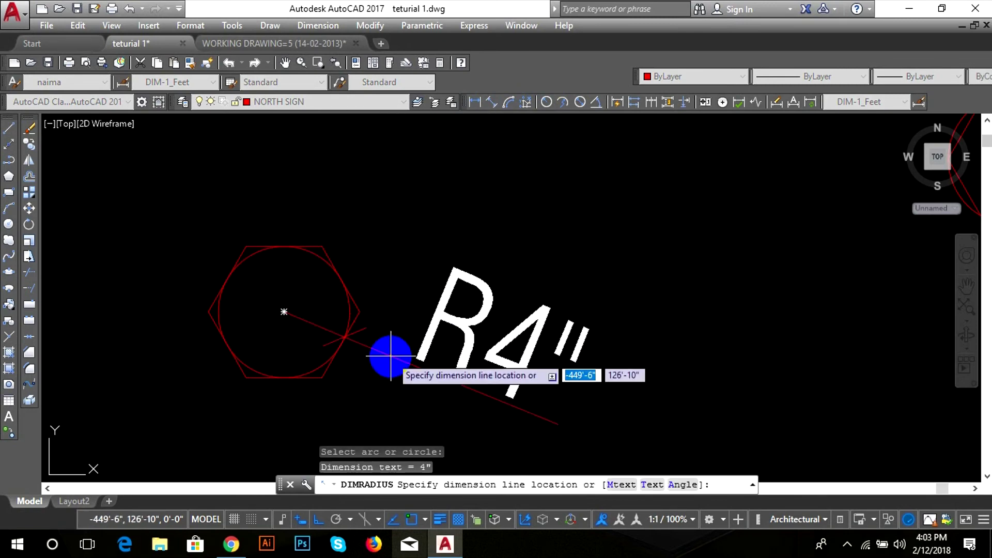
pyautogui.click(391, 356)
# - Examine the circumscribed hexagon with its circle up close and compare it with the inscribed hexagon and its circle
pyautogui.scroll(-4, 398, 338)
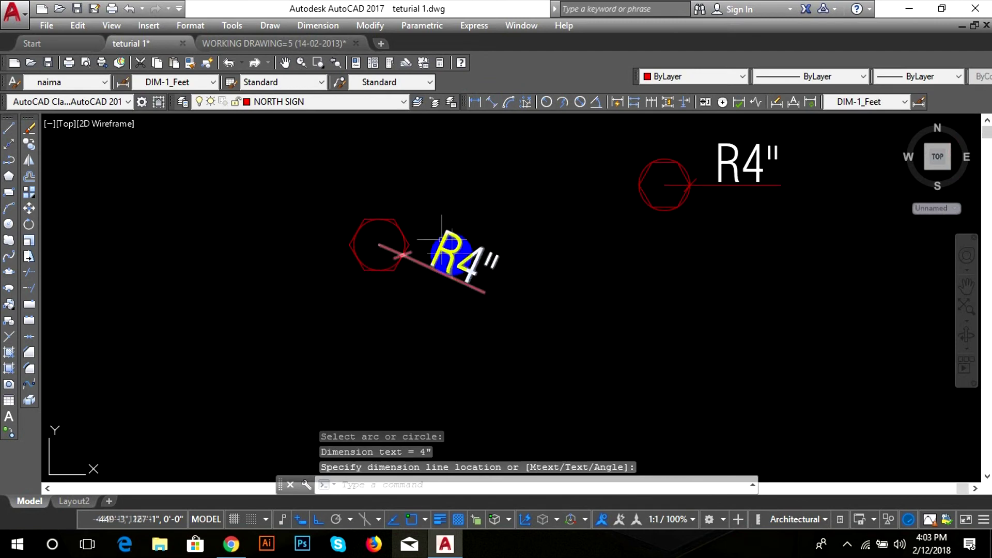
pyautogui.scroll(2, 378, 256)
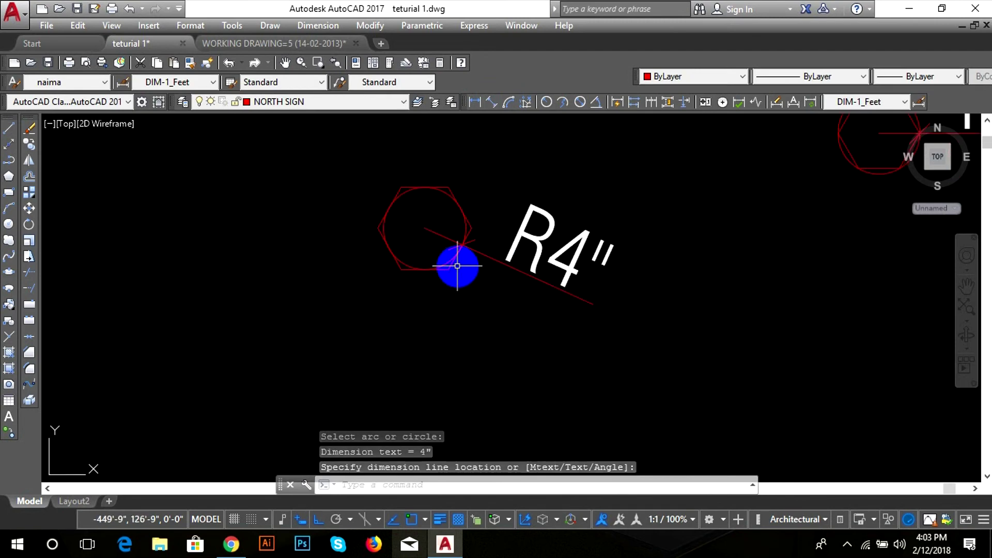
pyautogui.moveTo(457, 265); pyautogui.dragTo(414, 297, button='middle')
pyautogui.scroll(2, 260, 315)
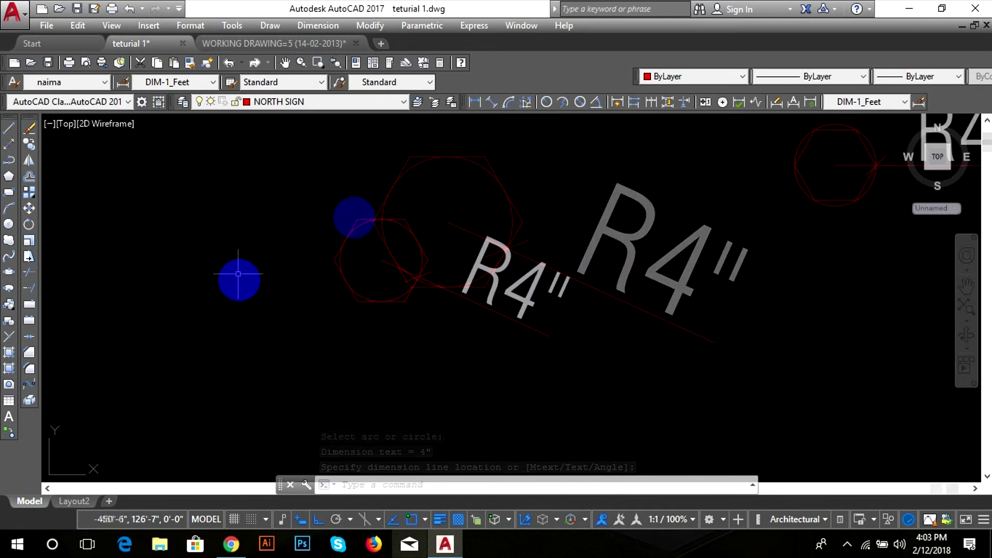
pyautogui.moveTo(532, 268); pyautogui.dragTo(448, 313, button='middle')
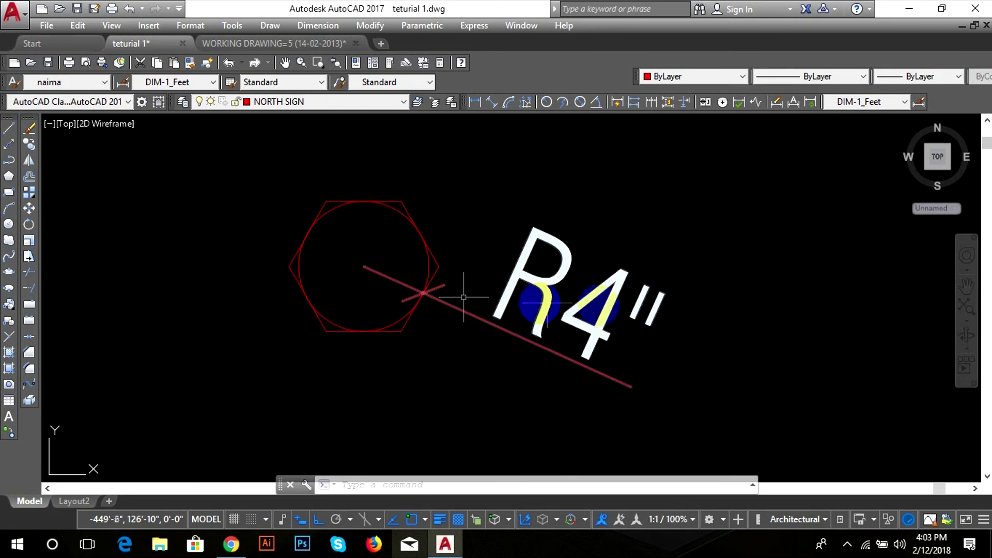
pyautogui.scroll(-2, 611, 297)
pyautogui.moveTo(611, 297); pyautogui.dragTo(276, 315, button='middle')
pyautogui.scroll(2, 692, 171)
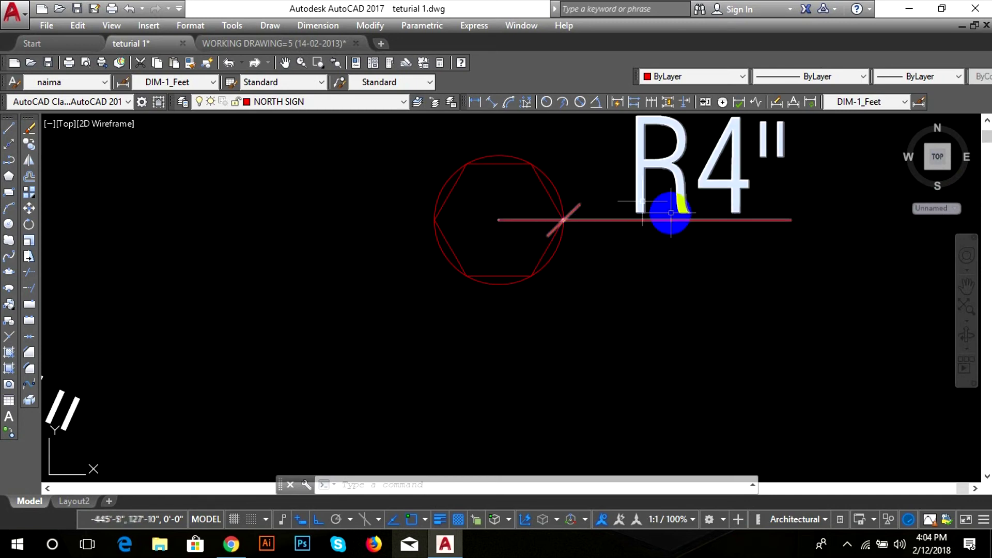
pyautogui.moveTo(629, 267); pyautogui.dragTo(691, 212, button='middle')
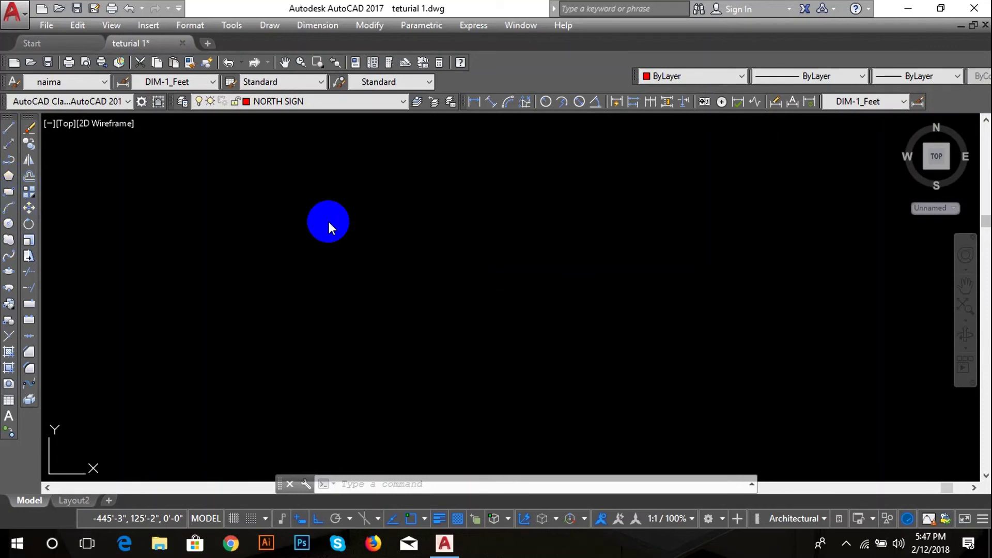
# - Draw a rectangle in an empty area, 4' wide and 2' high from its lower-left corner
pyautogui.write('RE')
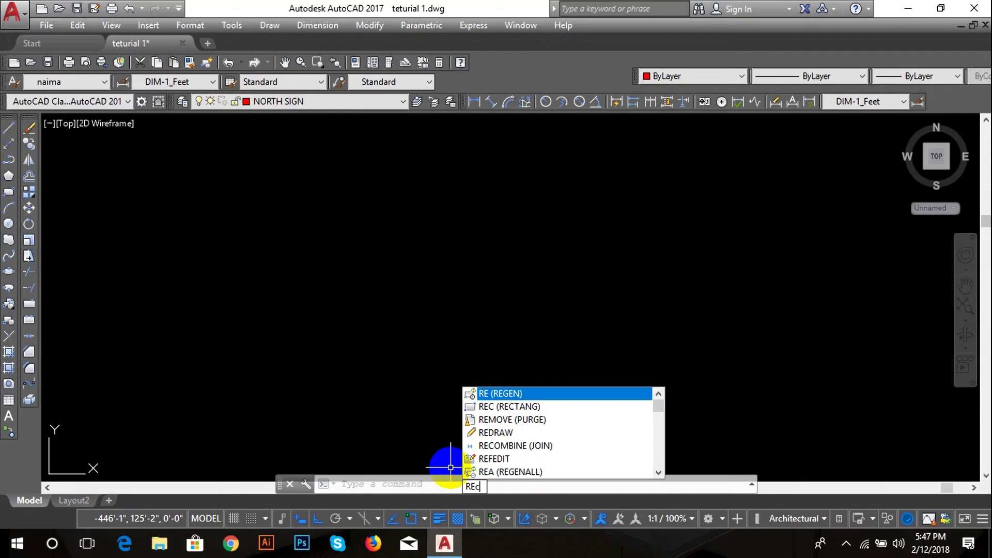
pyautogui.write('c')
pyautogui.press('Return')
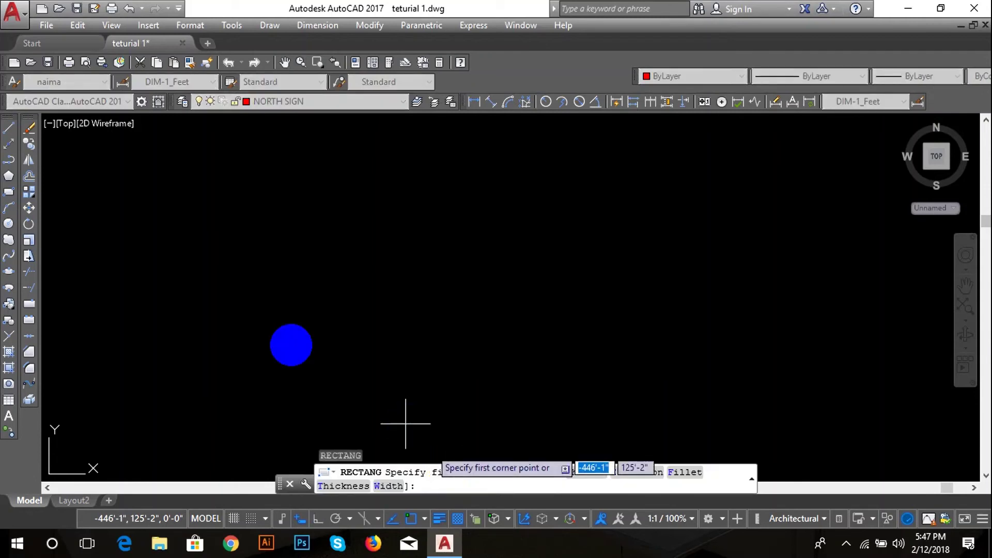
pyautogui.click(264, 314)
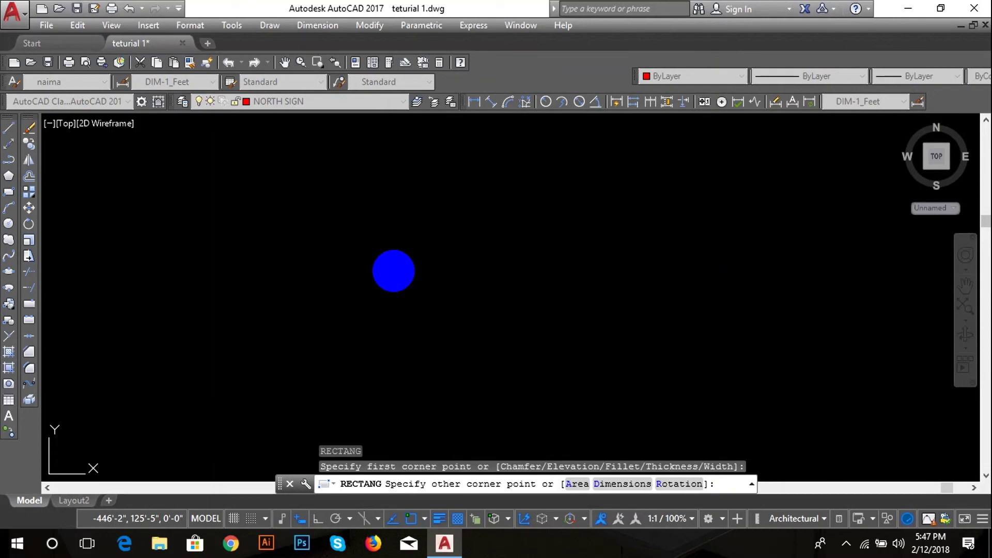
pyautogui.write('@')
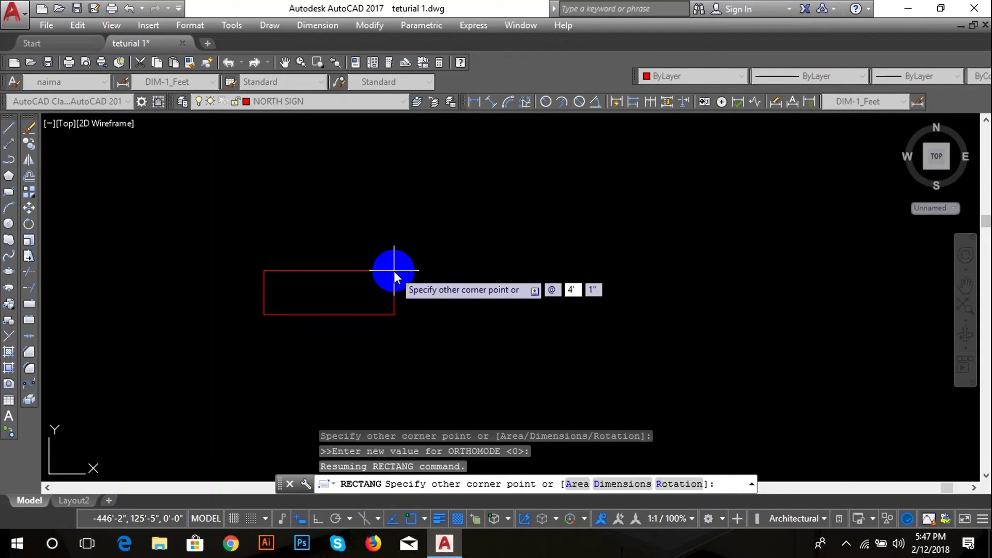
pyautogui.press('Tab')
pyautogui.write("2'")
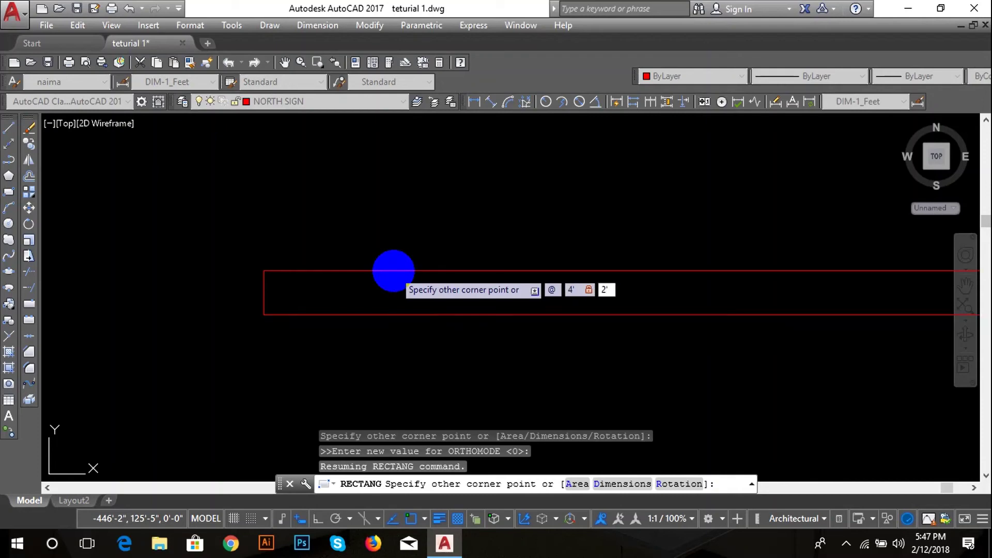
pyautogui.press('Return')
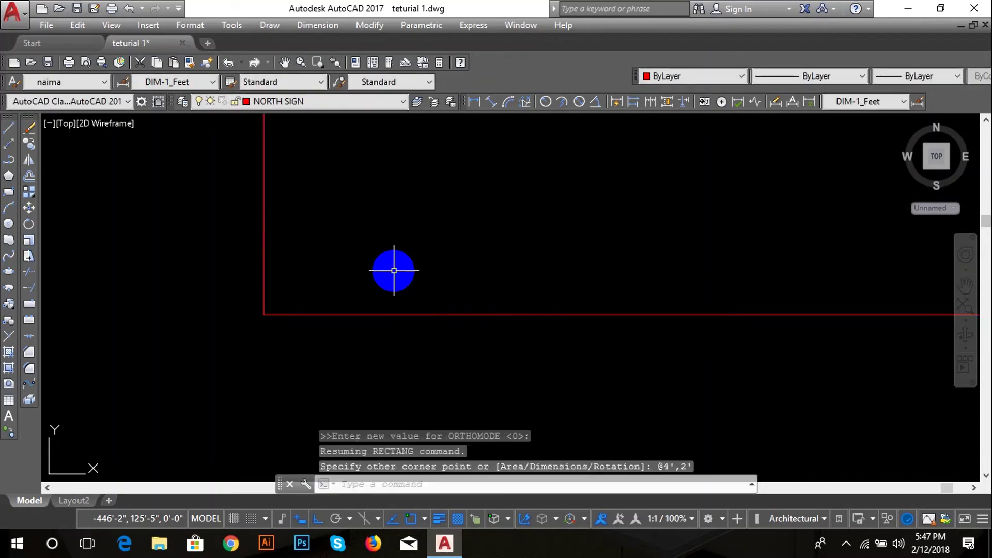
# - Draw a rectangle right of the dimensioned hexagon with a rotation angle of 45 degrees and its other corner at relative offset 4',2'
pyautogui.scroll(5, 450, 263)
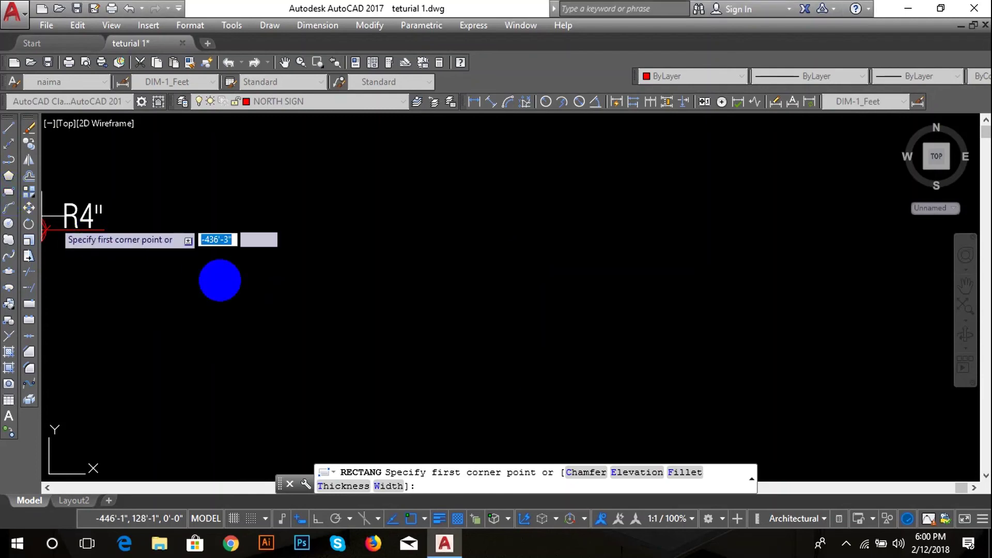
pyautogui.click(281, 290)
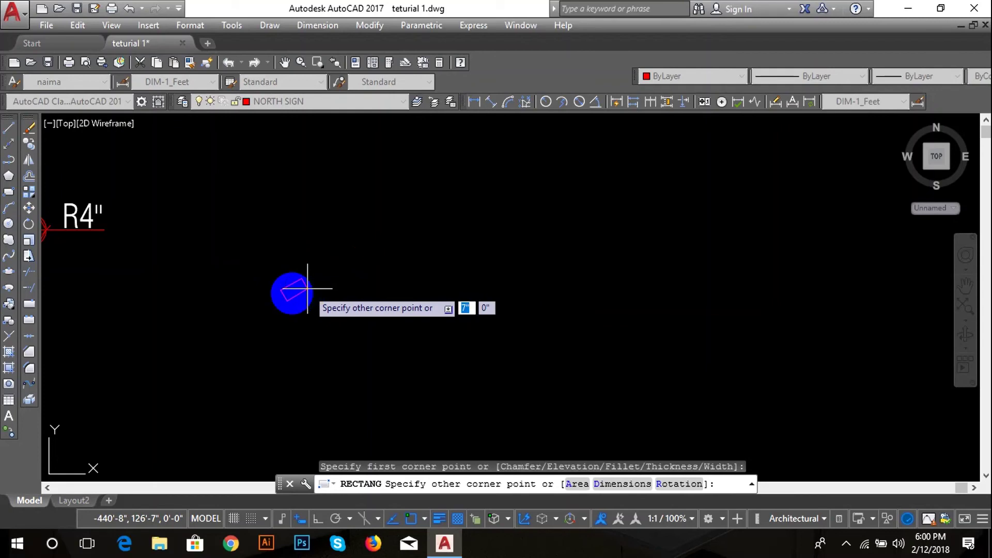
pyautogui.write('r')
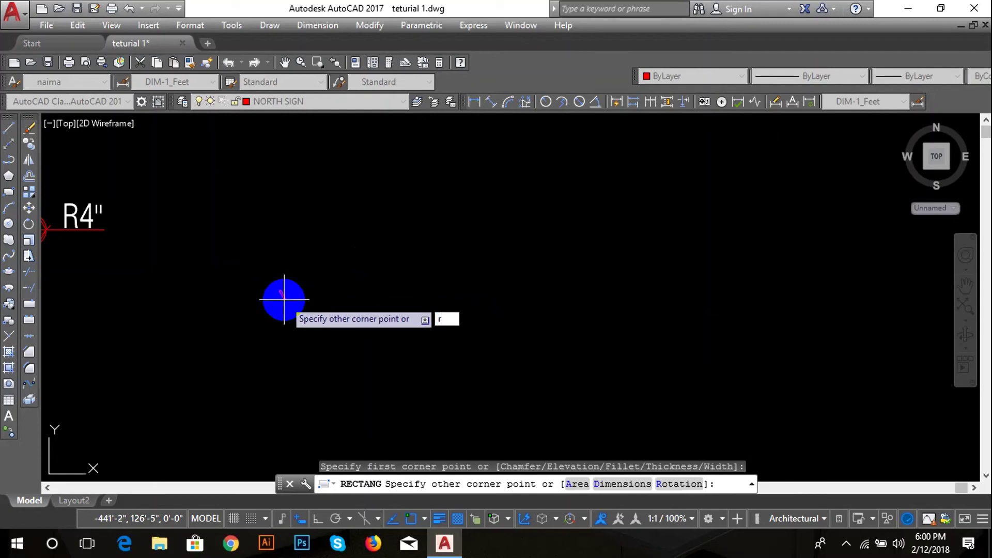
pyautogui.press('Return')
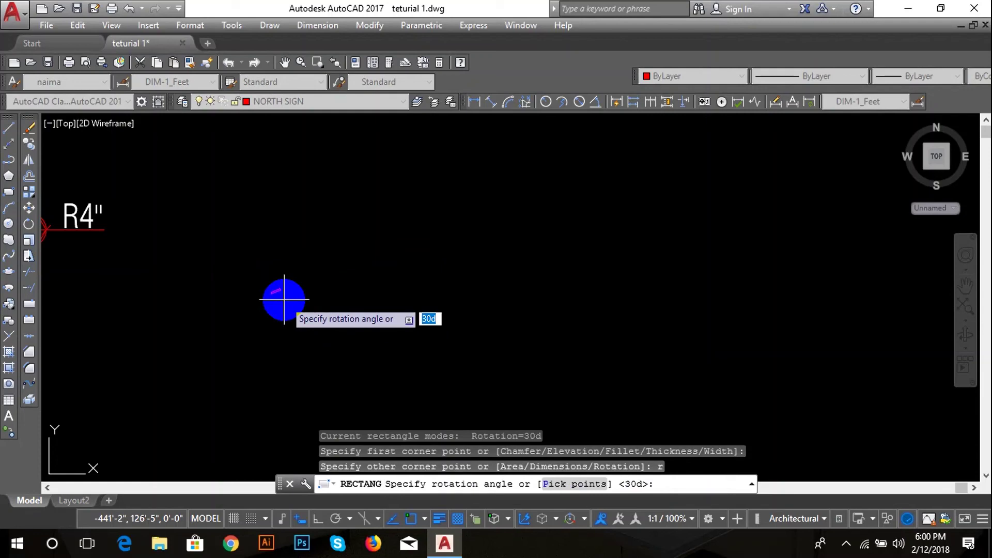
pyautogui.write('45')
pyautogui.press('Return')
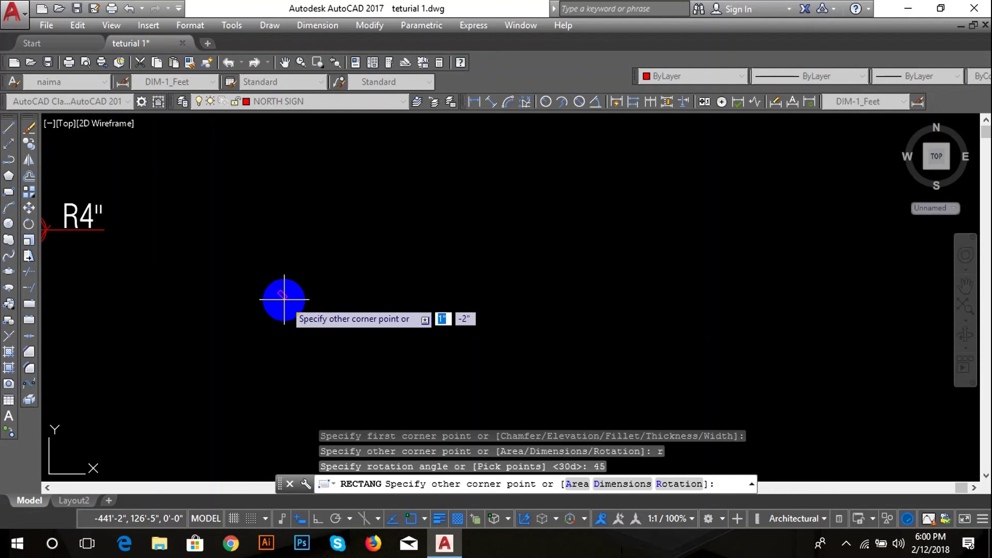
pyautogui.write("4'")
pyautogui.press('Tab')
pyautogui.write("2'")
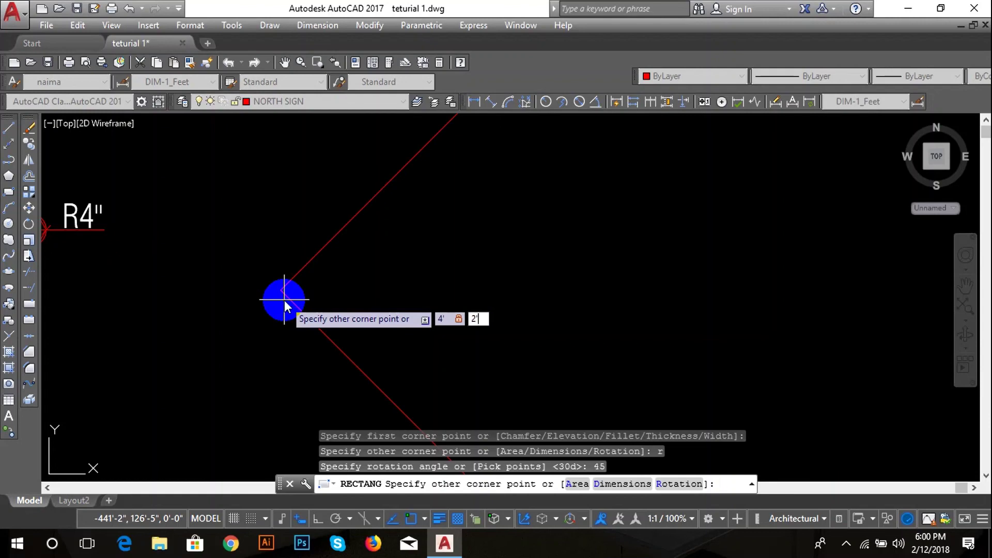
pyautogui.press('Return')
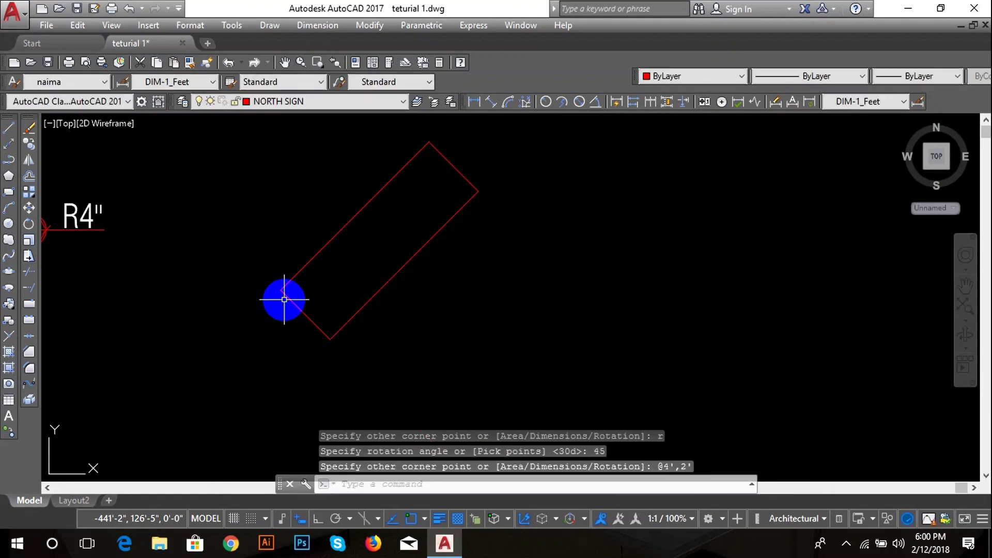
pyautogui.moveTo(427, 180); pyautogui.dragTo(419, 234, button='middle')
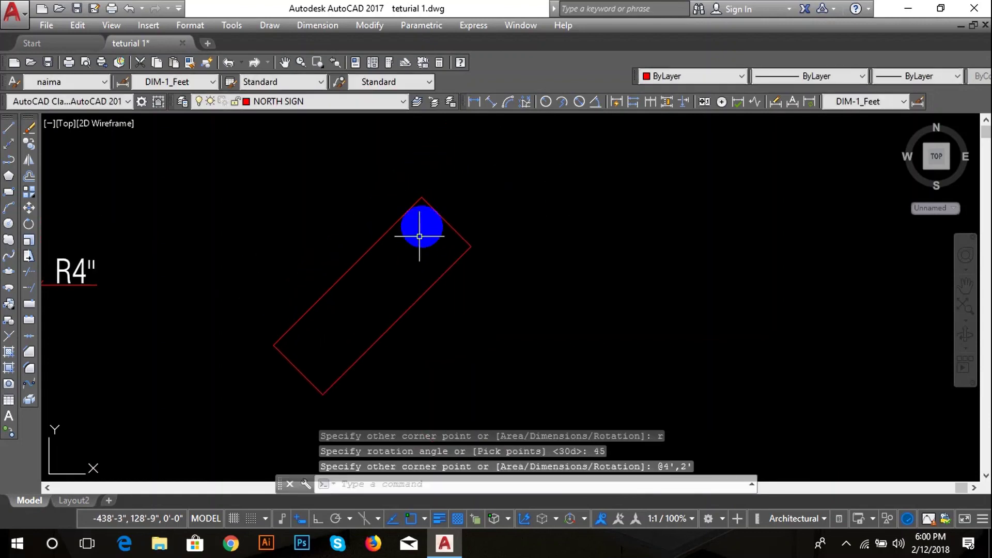